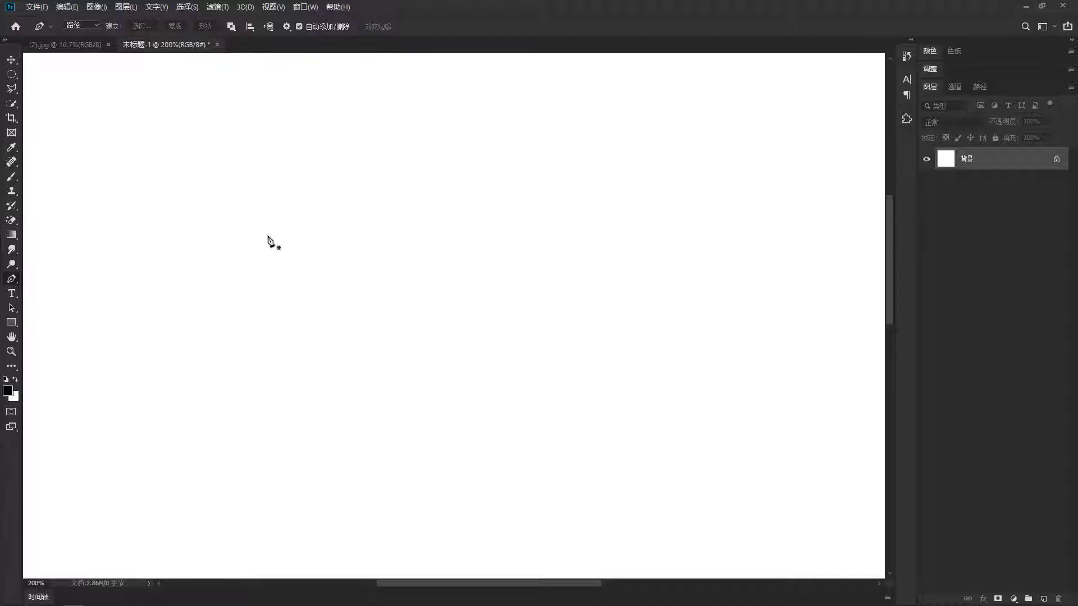
Draw a four-anchor wavy open path across the canvas with the Pen tool, then pan it into view
click(153, 247)
drag(346, 235, 420, 312)
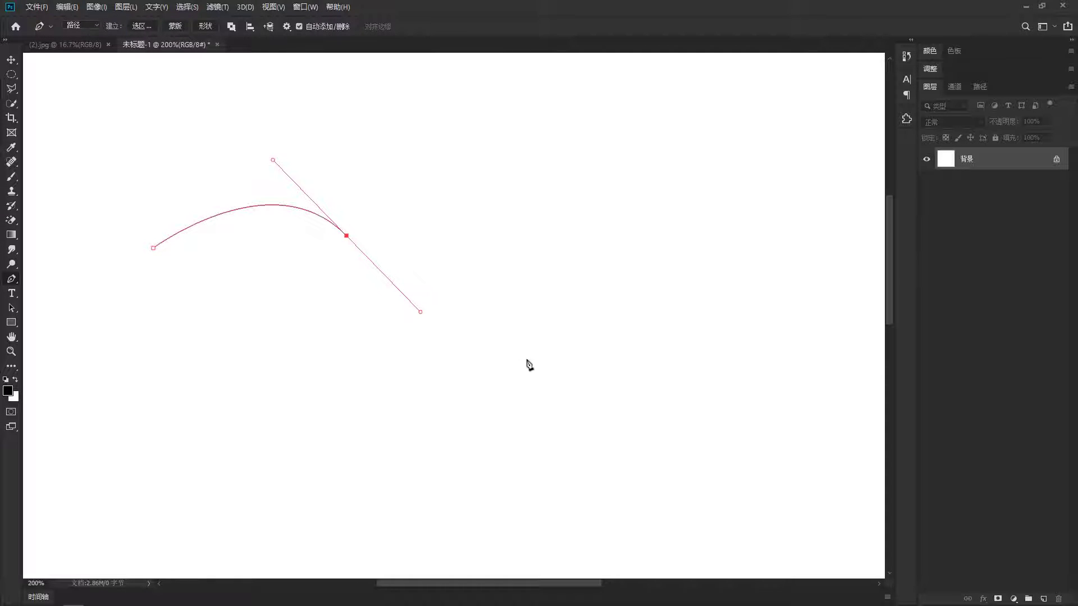
drag(552, 362, 682, 323)
drag(752, 393, 808, 477)
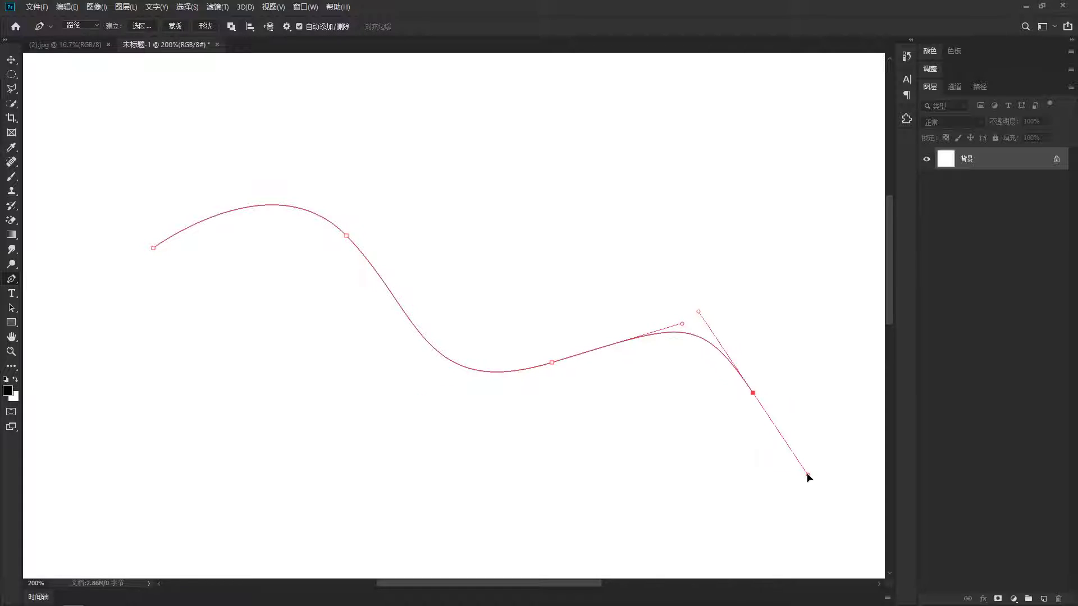
drag(604, 426, 560, 389)
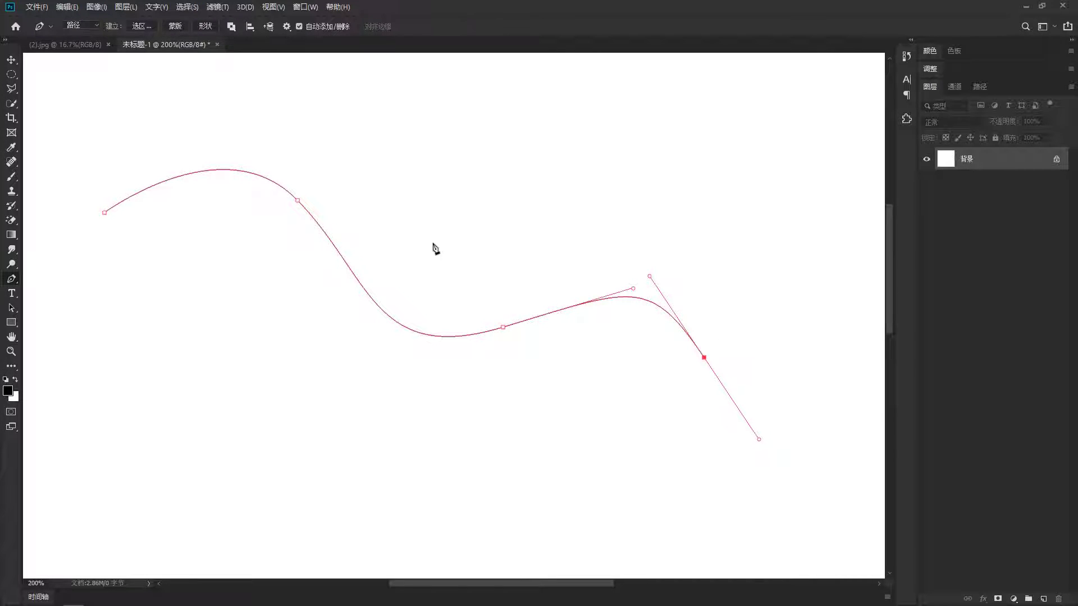
Add three anchors along the path, then delete the right-peak and low-middle anchors
click(371, 300)
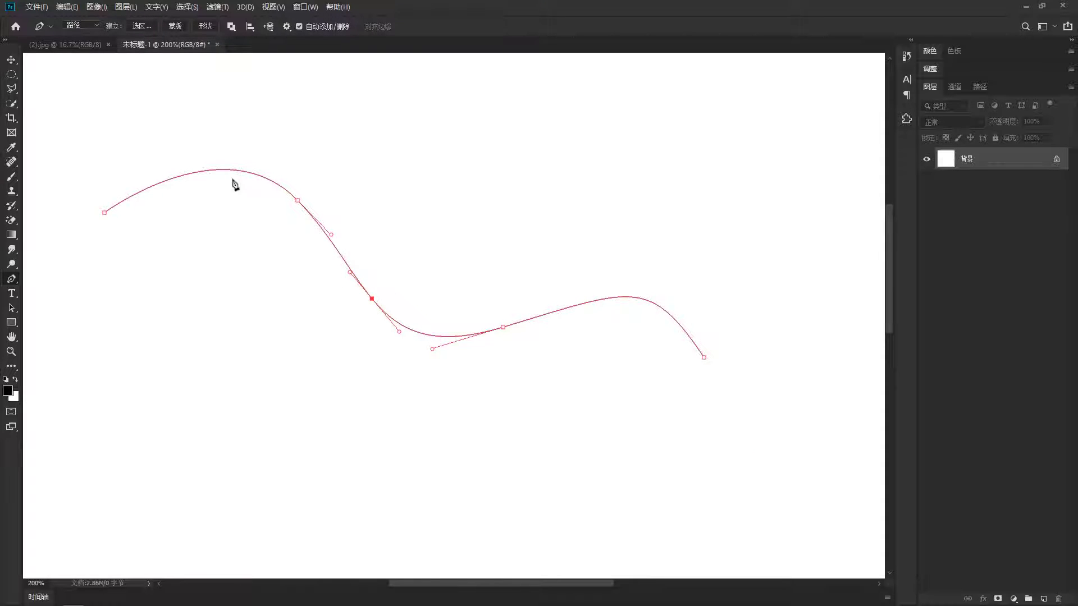
click(203, 172)
click(625, 297)
click(626, 298)
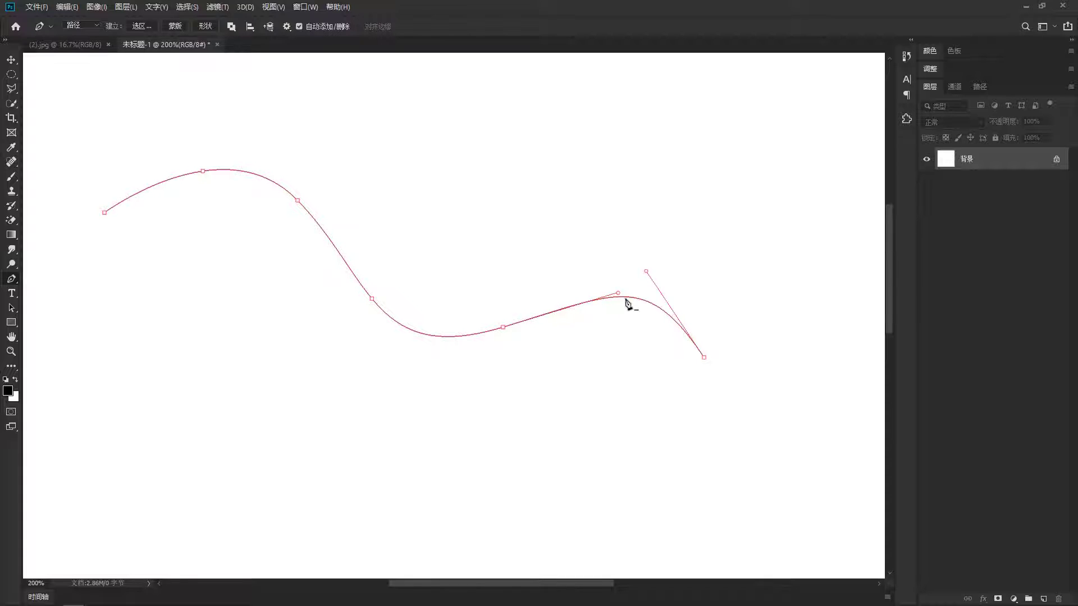
click(503, 328)
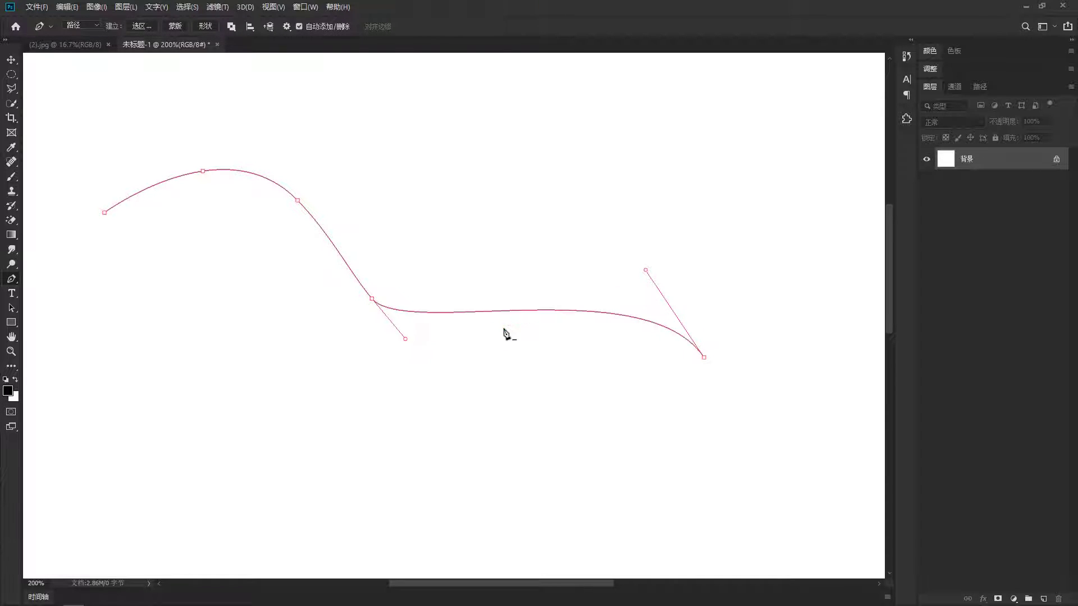
Add an anchor on the flattened right segment and remove a trial anchor on the descending segment
click(540, 310)
click(333, 244)
click(333, 245)
ctrl+click(372, 299)
key(Delete)
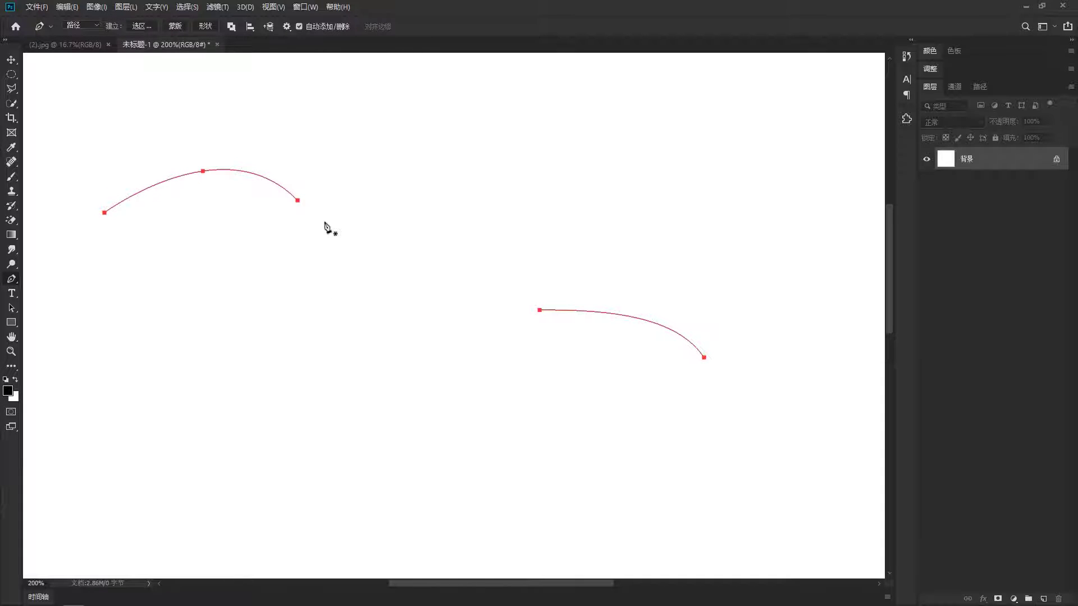
key(ctrl+z)
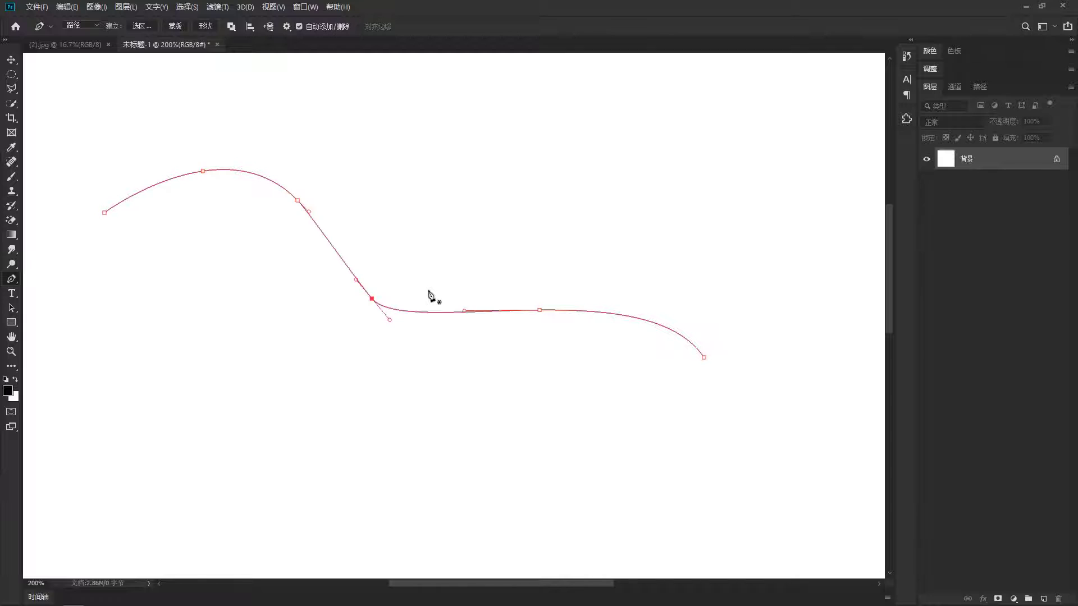
click(375, 303)
key(ctrl+z)
key(Delete)
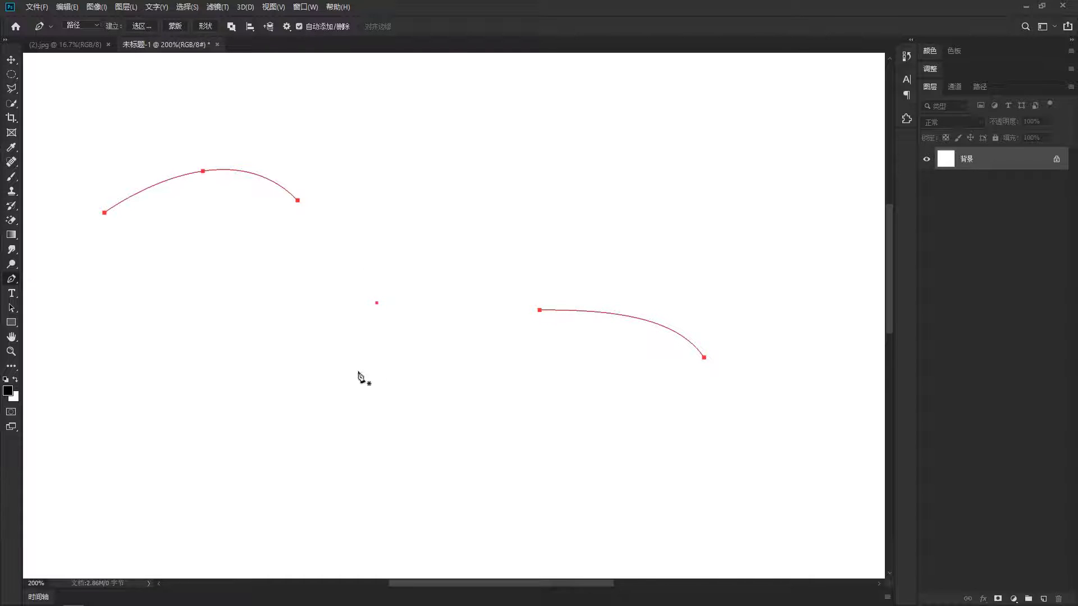
key(ctrl+z)
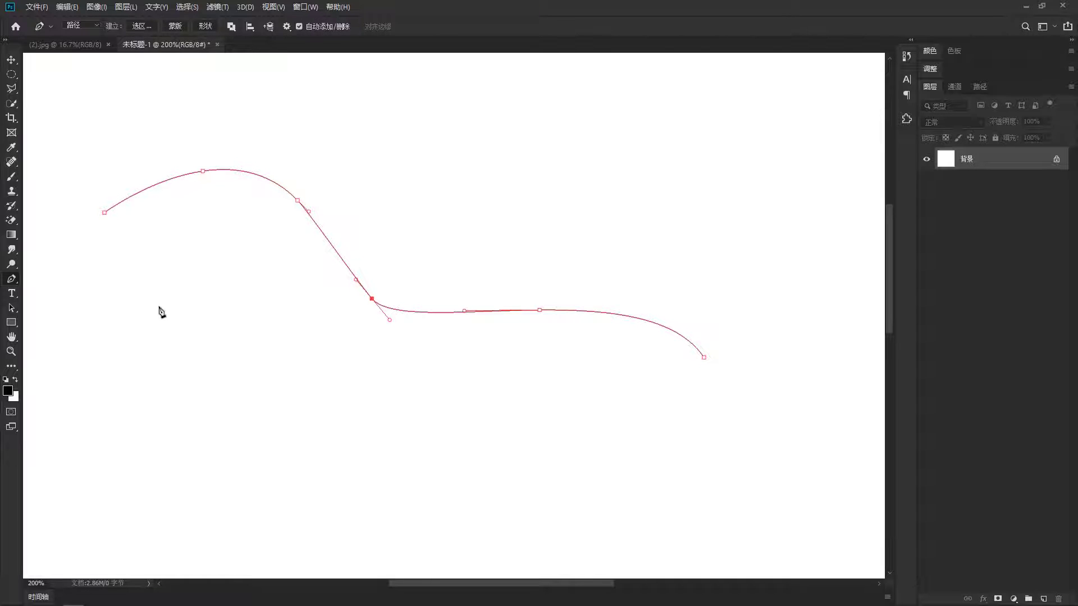
Move the whole wavy path up and right with the Path Selection Tool, then switch to Direct Selection
click(12, 308)
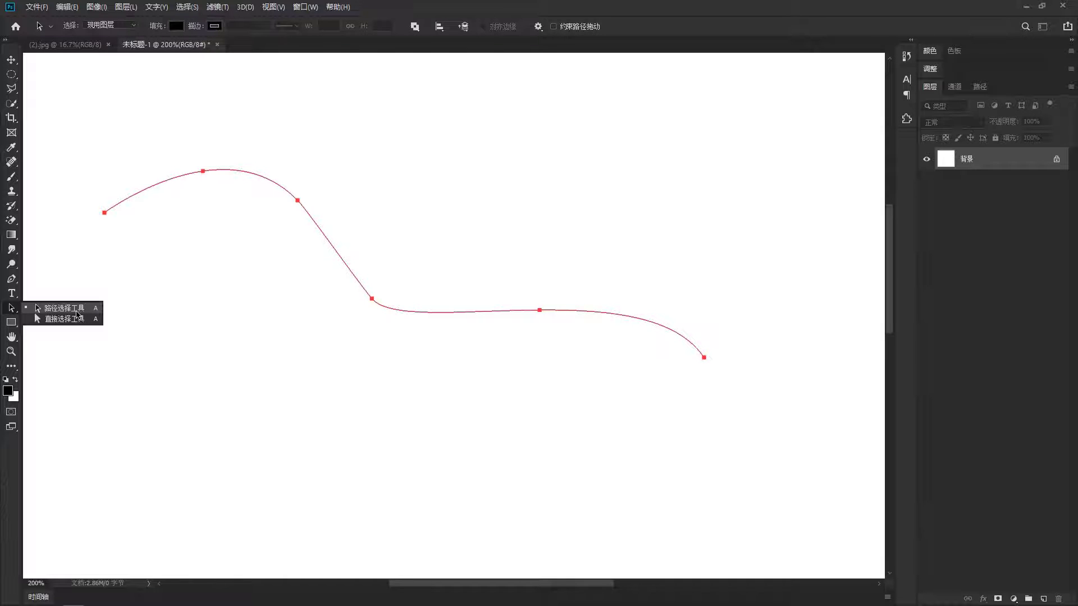
click(73, 310)
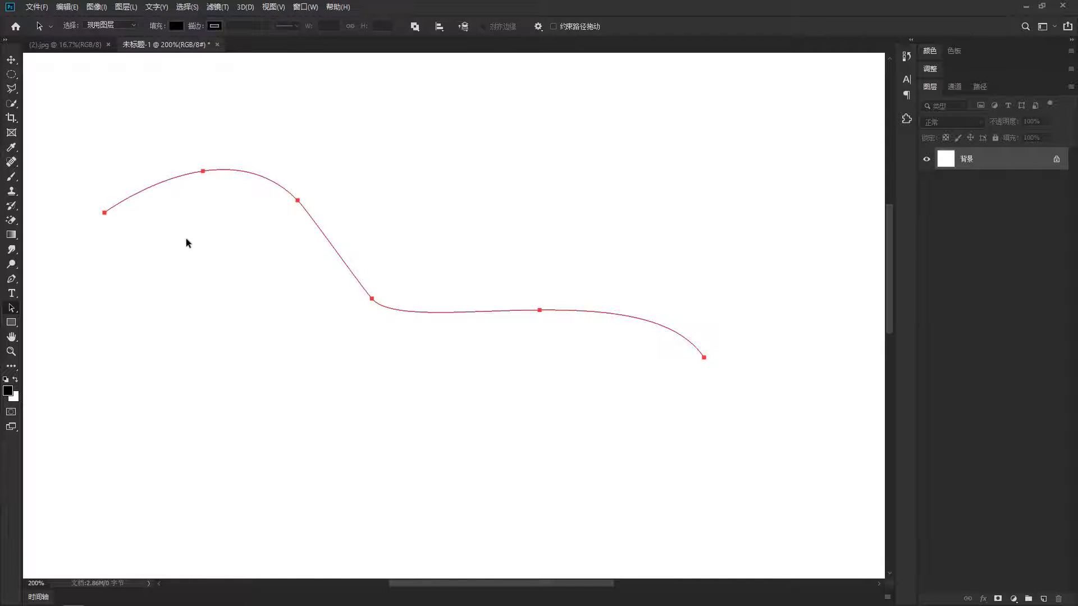
right_click(12, 307)
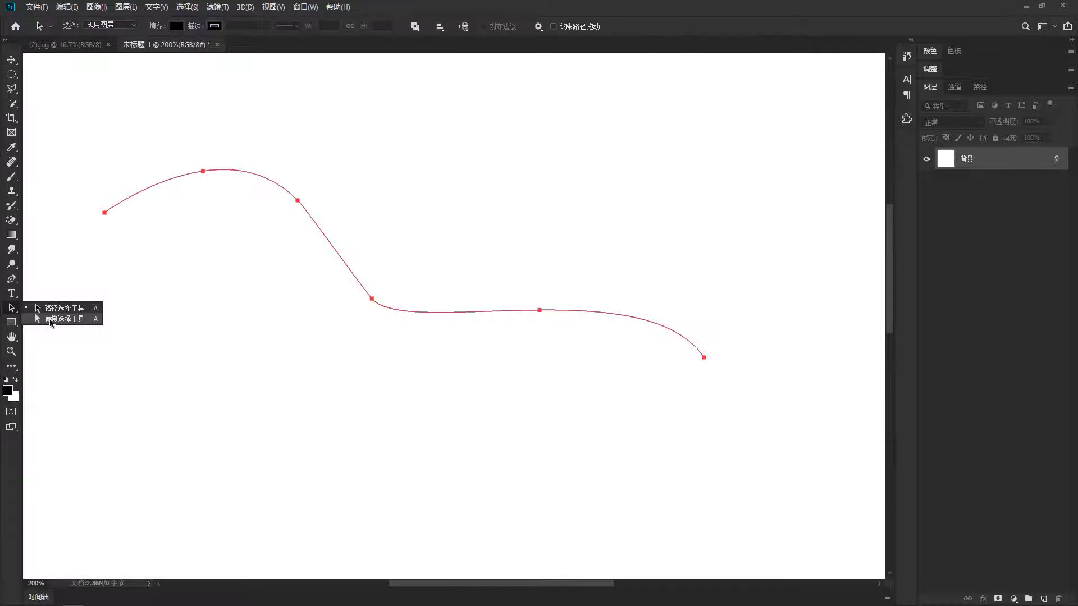
click(72, 308)
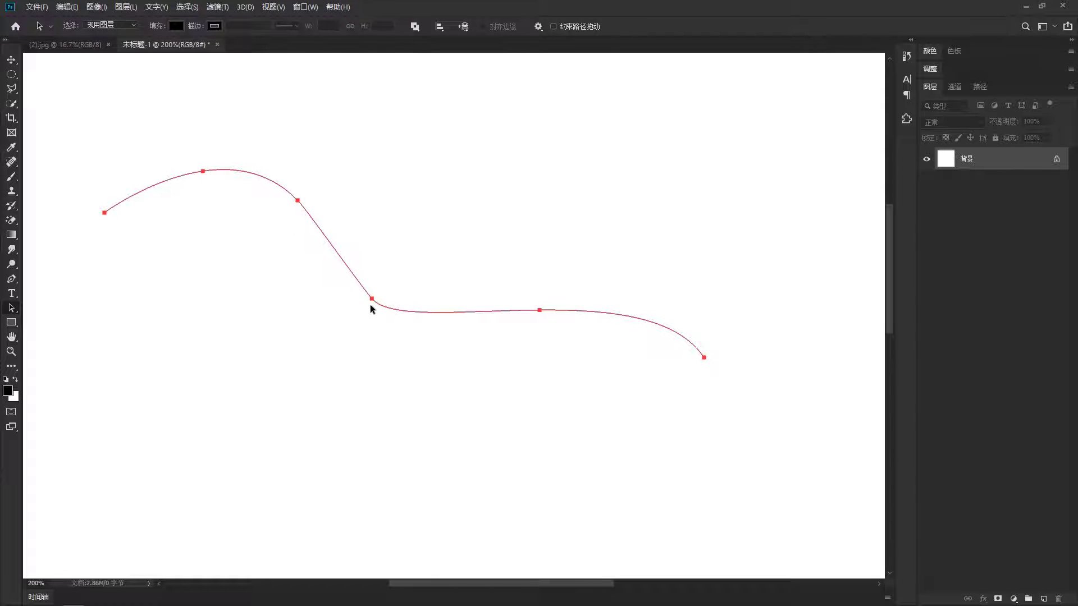
mouse_move(370, 309)
mouse_down()
mouse_move(391, 214)
mouse_move(348, 373)
mouse_move(512, 243)
mouse_move(358, 214)
mouse_move(399, 350)
mouse_move(412, 295)
mouse_up()
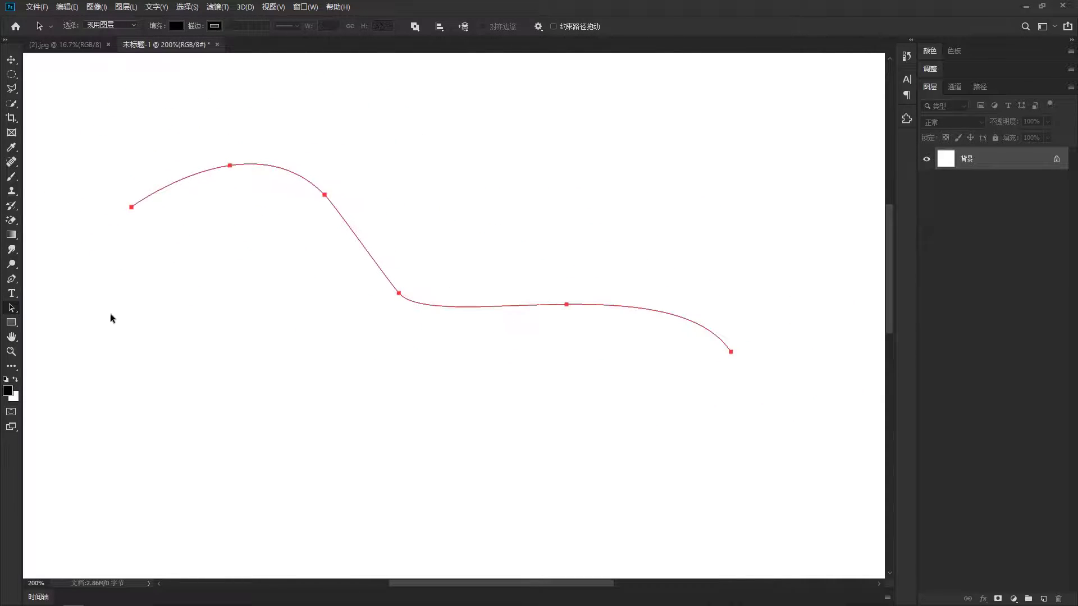
right_click(19, 308)
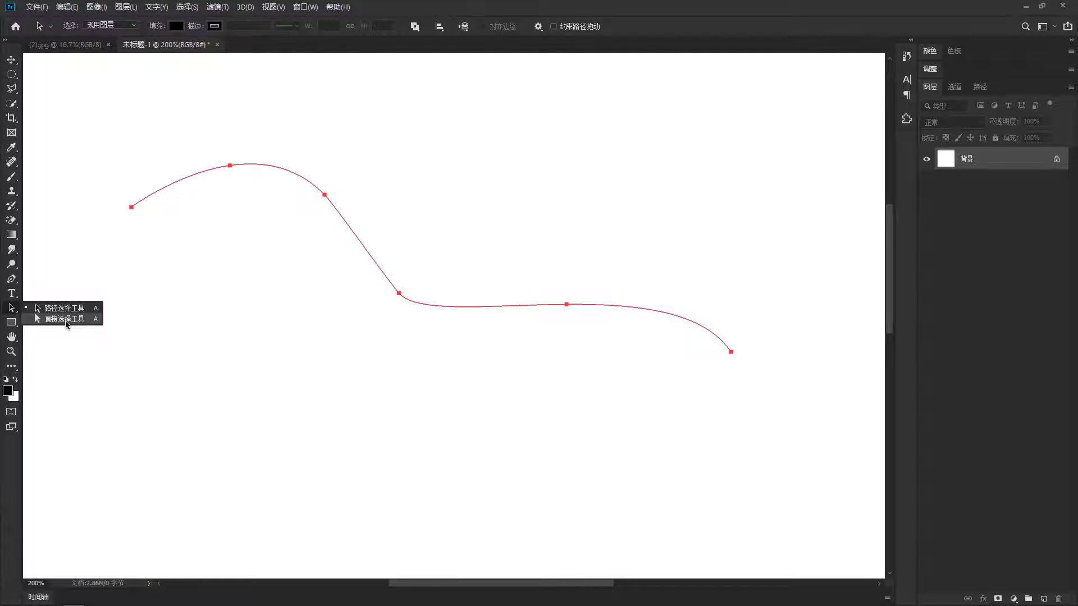
click(65, 320)
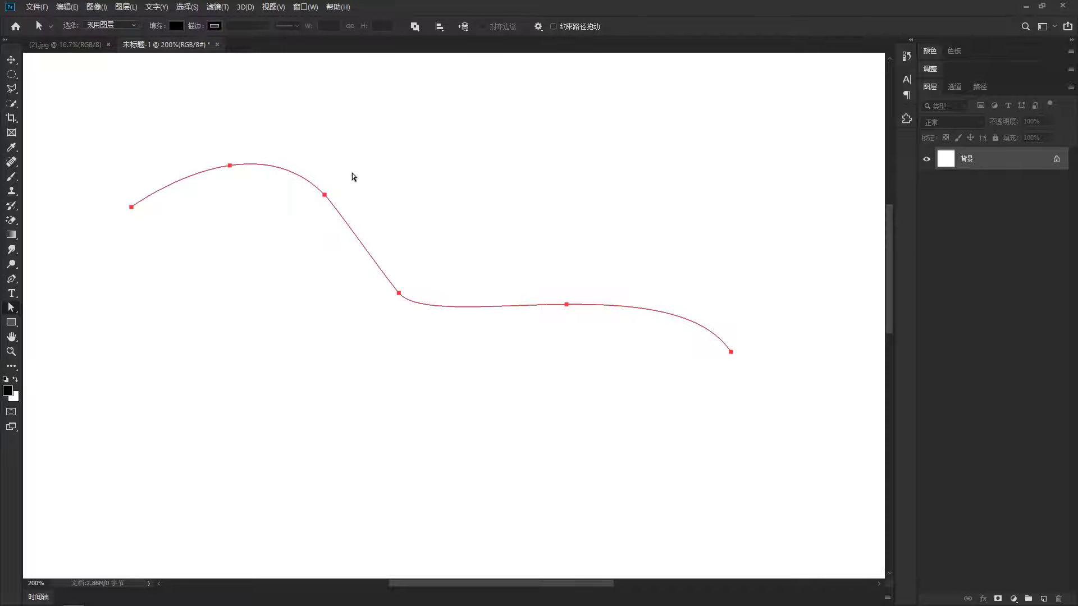
Select a single anchor on the descending section and move it down and left
drag(352, 173, 305, 218)
shift+click(231, 165)
click(297, 168)
mouse_move(325, 196)
mouse_down()
mouse_move(379, 149)
mouse_move(249, 300)
mouse_move(352, 200)
mouse_move(373, 163)
mouse_move(241, 291)
mouse_move(339, 186)
mouse_move(263, 268)
mouse_move(284, 214)
mouse_move(216, 202)
mouse_move(301, 288)
mouse_move(214, 313)
mouse_move(174, 216)
mouse_move(289, 320)
mouse_move(344, 233)
mouse_move(330, 217)
mouse_up()
Adjust that anchor's curve handles and move it back up and right onto the drop
mouse_move(252, 300)
mouse_down()
mouse_move(315, 325)
mouse_move(284, 301)
mouse_up()
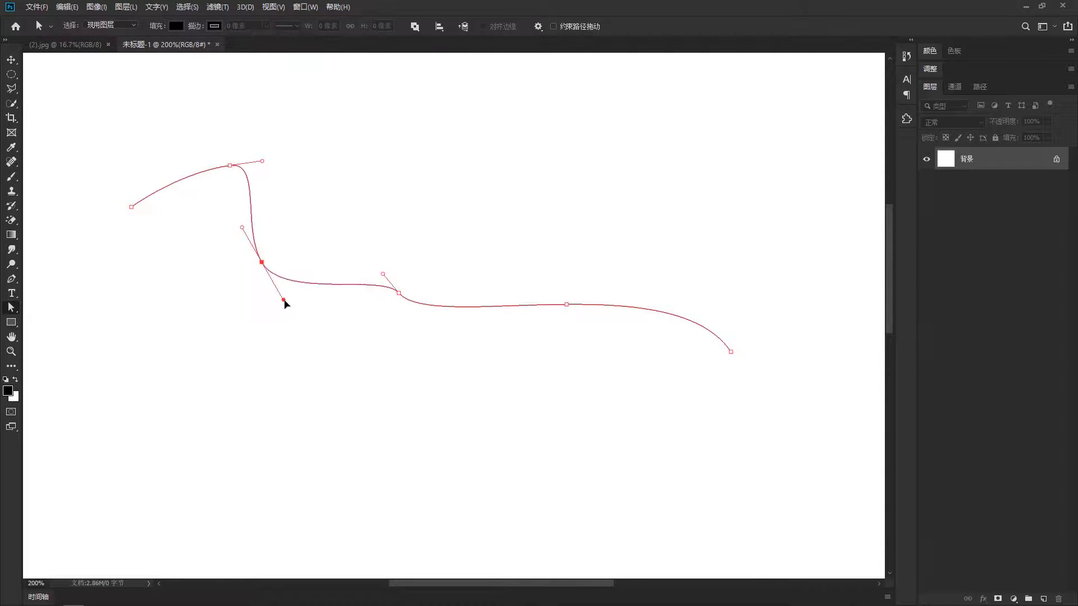
mouse_move(243, 229)
mouse_down()
mouse_move(149, 80)
mouse_move(257, 248)
mouse_move(183, 234)
mouse_move(128, 120)
mouse_move(244, 217)
mouse_move(231, 240)
mouse_move(279, 247)
mouse_move(217, 200)
mouse_move(225, 227)
mouse_up()
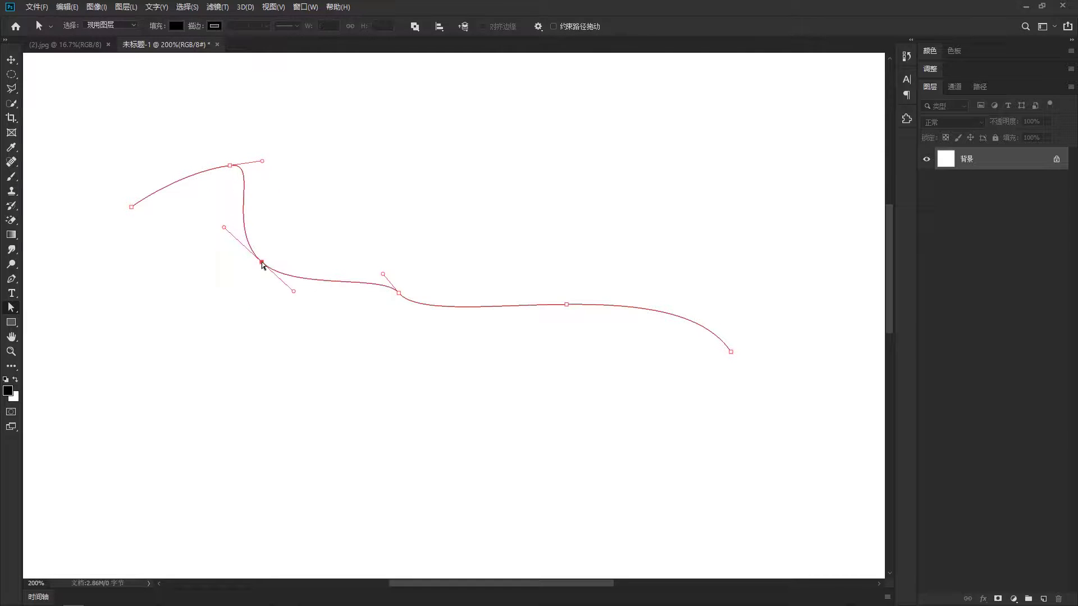
drag(262, 262, 325, 170)
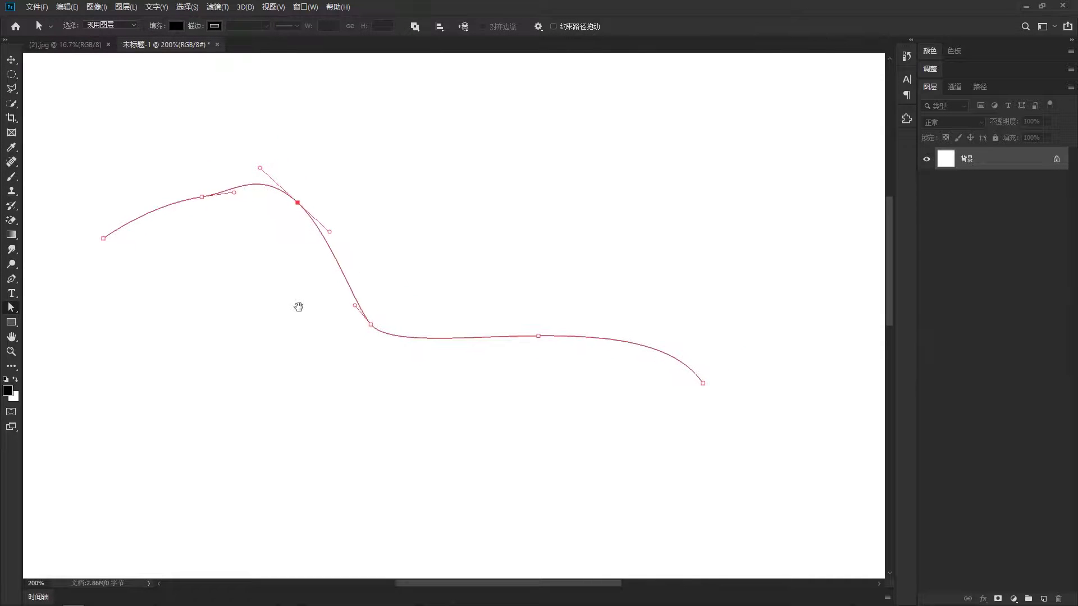
drag(327, 289, 296, 306)
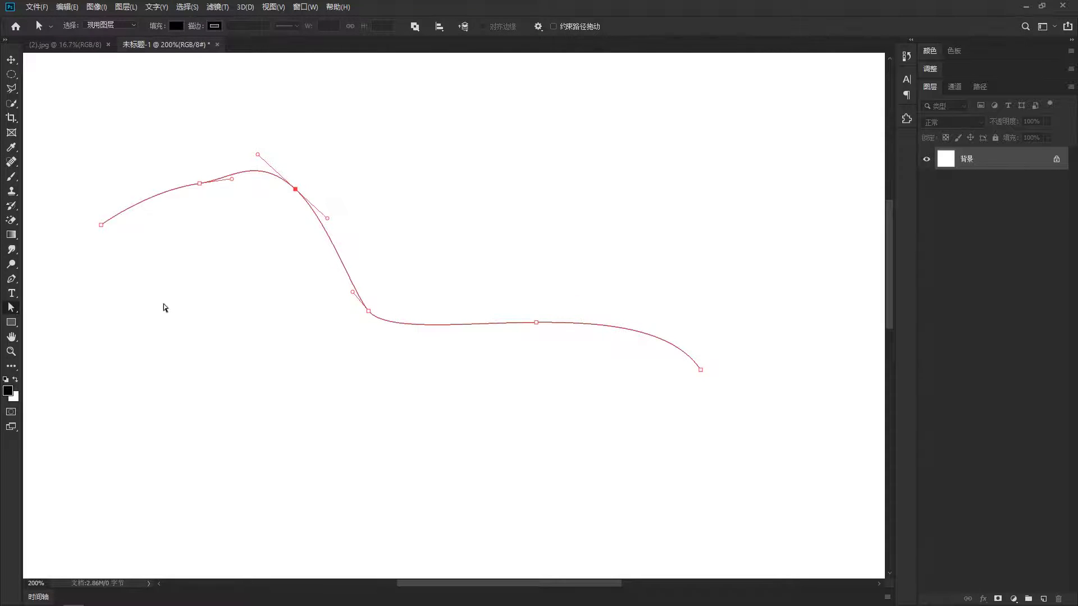
Ctrl-drag the upper-left anchor to raise the left arch and reposition the bottom-of-drop anchor
drag(11, 279, 57, 279)
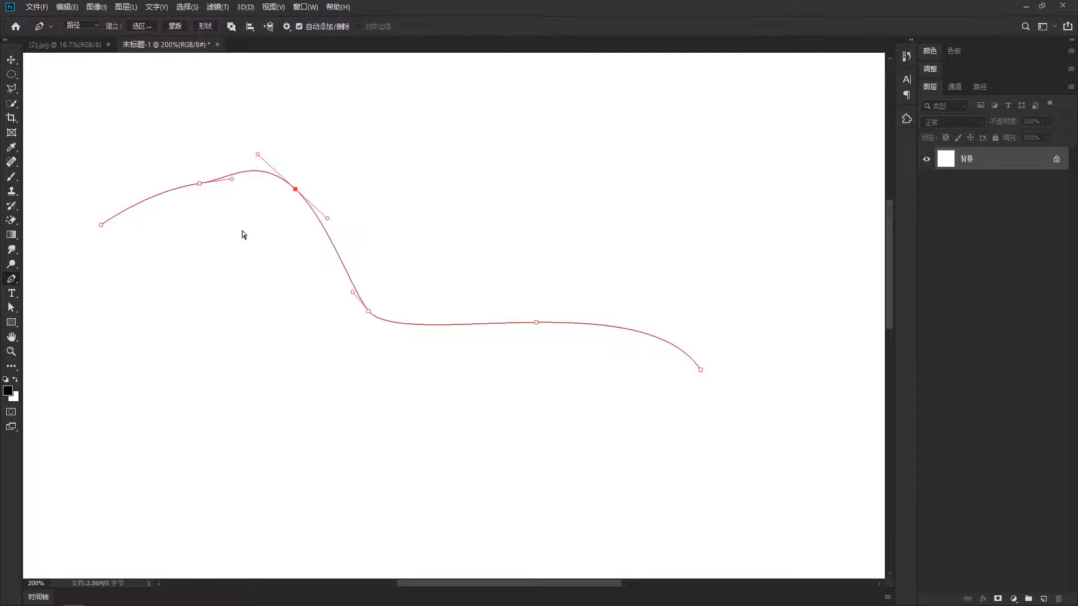
drag(168, 144, 237, 237)
mouse_move(200, 184)
mouse_down()
mouse_move(164, 153)
mouse_move(195, 222)
mouse_move(172, 170)
mouse_up()
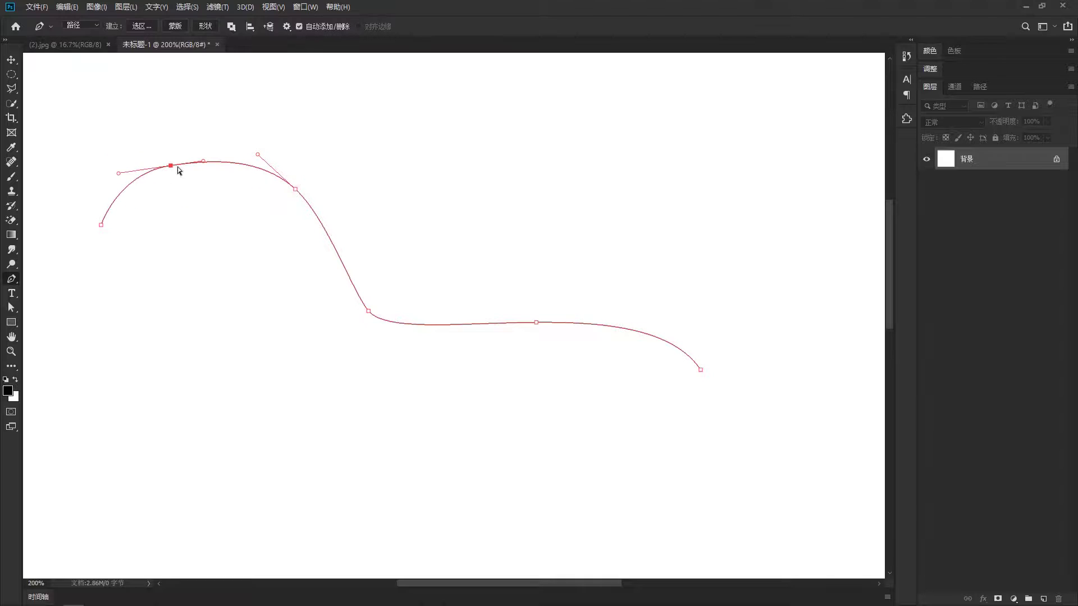
mouse_move(397, 294)
mouse_down()
mouse_move(339, 343)
mouse_move(355, 302)
mouse_move(348, 324)
mouse_move(440, 354)
mouse_move(385, 393)
mouse_move(371, 368)
mouse_move(385, 348)
mouse_up()
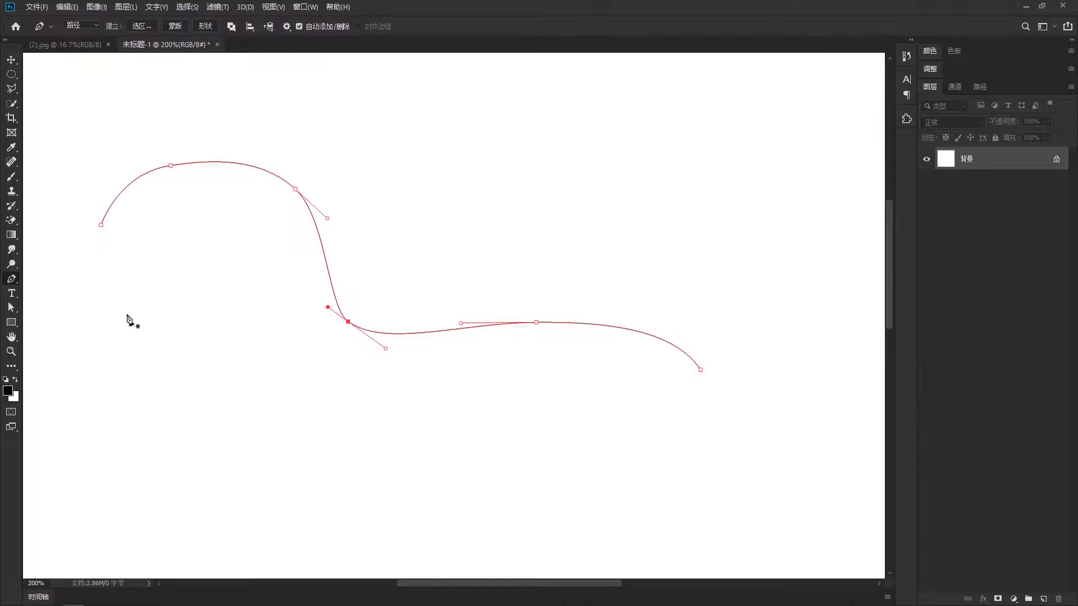
Select the entire wavy path and drag it about 26 pixels to the right
click(12, 310)
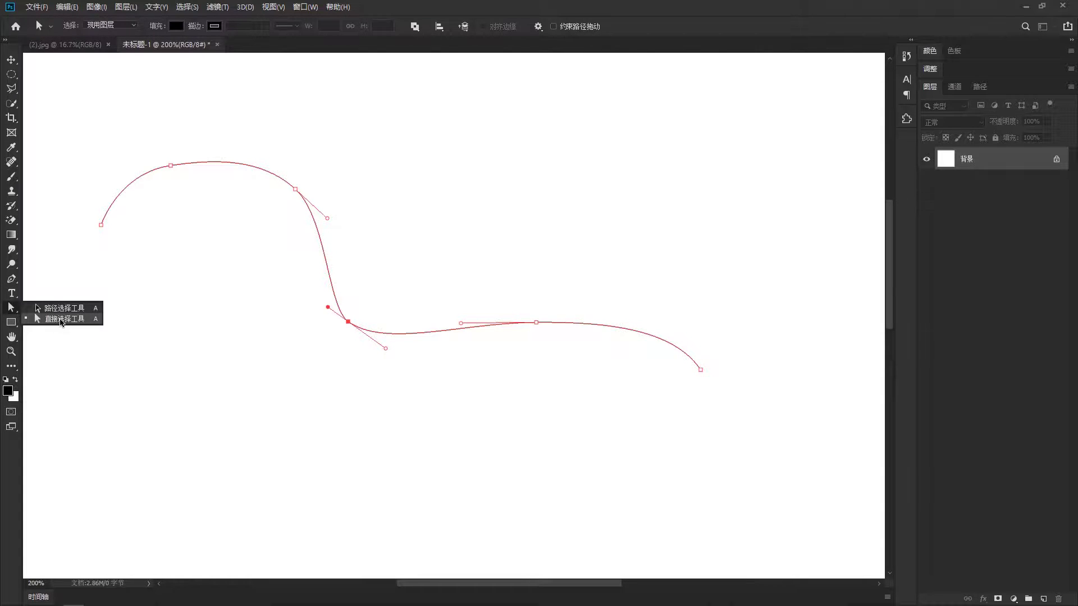
click(61, 320)
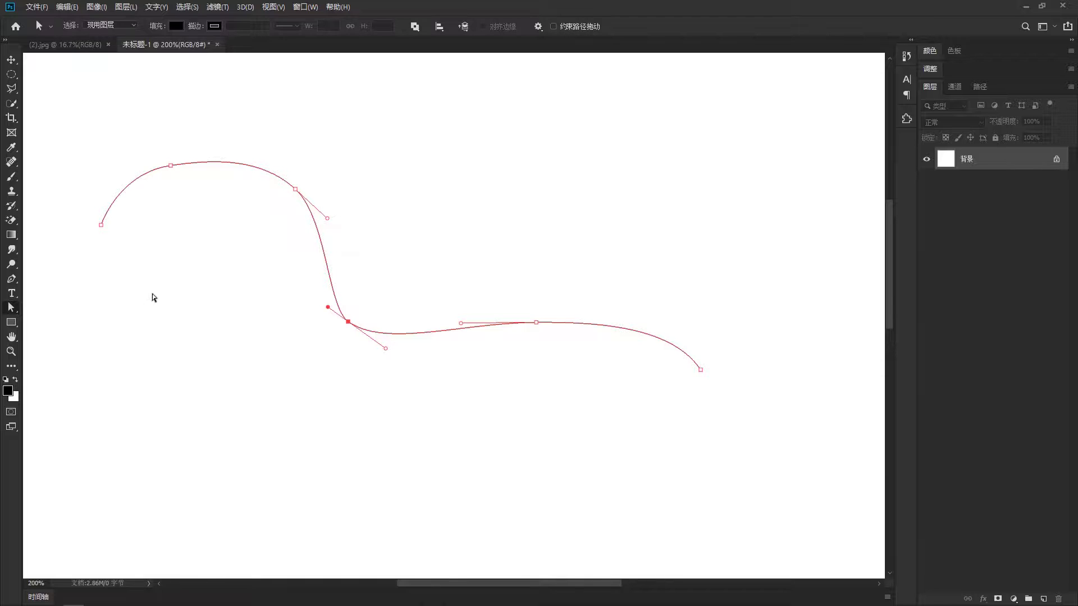
click(170, 166)
click(173, 166)
drag(171, 165, 198, 164)
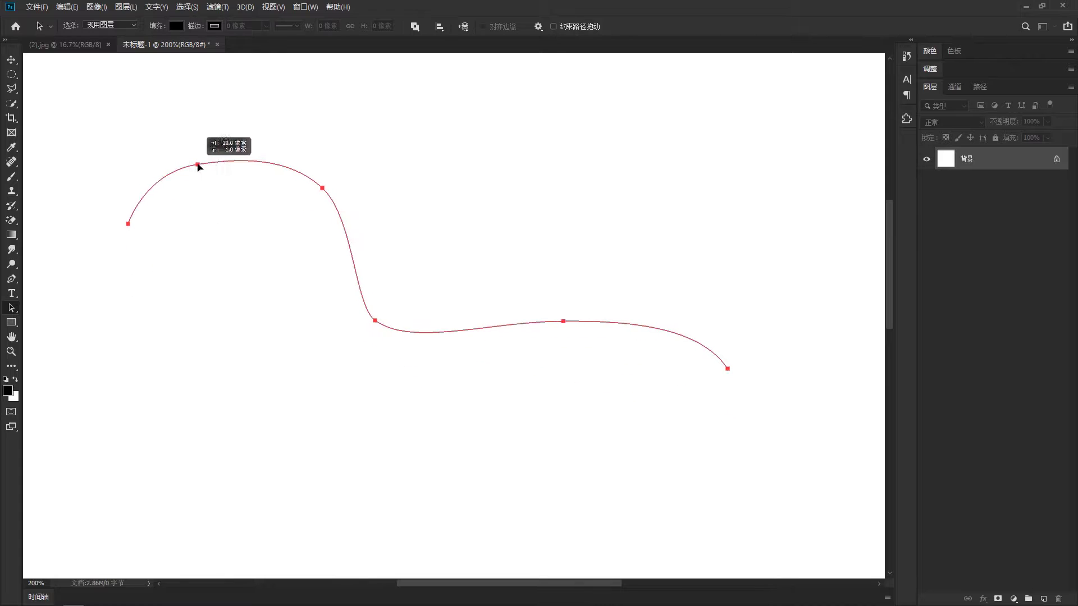
Nudge the path's second anchor slightly up and right with Direct Selection to reshape the first hump
right_click(13, 312)
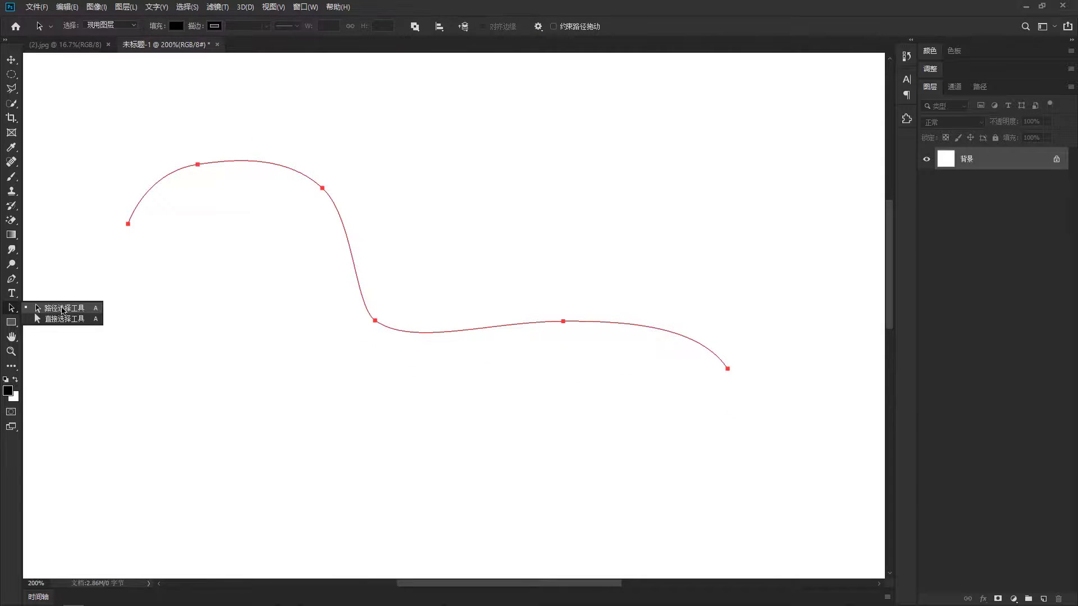
click(62, 309)
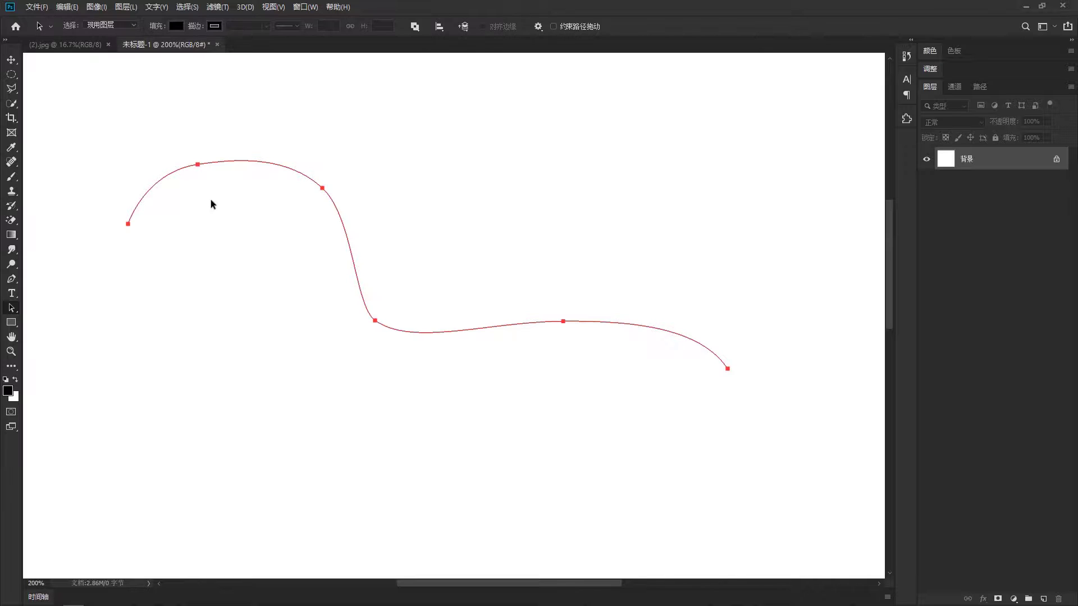
key(shift+a)
click(197, 164)
drag(196, 161, 205, 163)
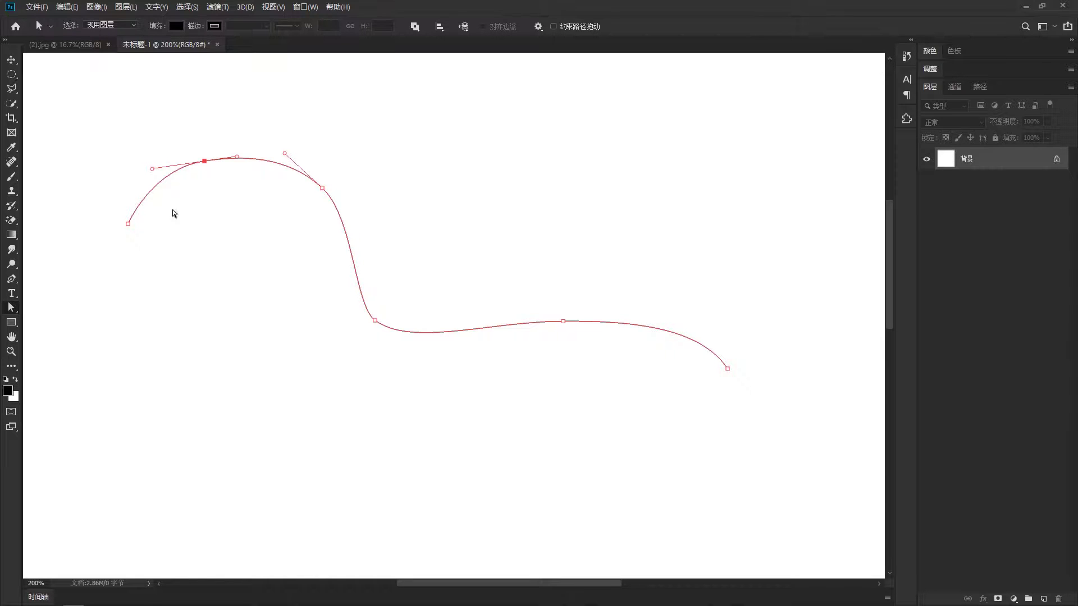
Return to the Path Selection Tool and switch over to the WPS notes document
right_click(11, 310)
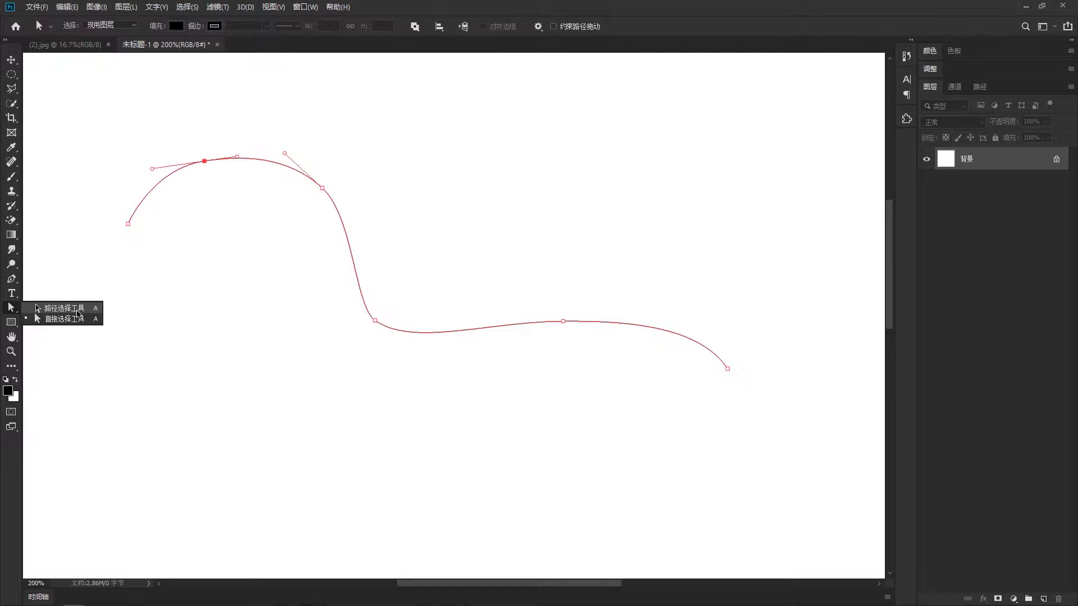
click(77, 315)
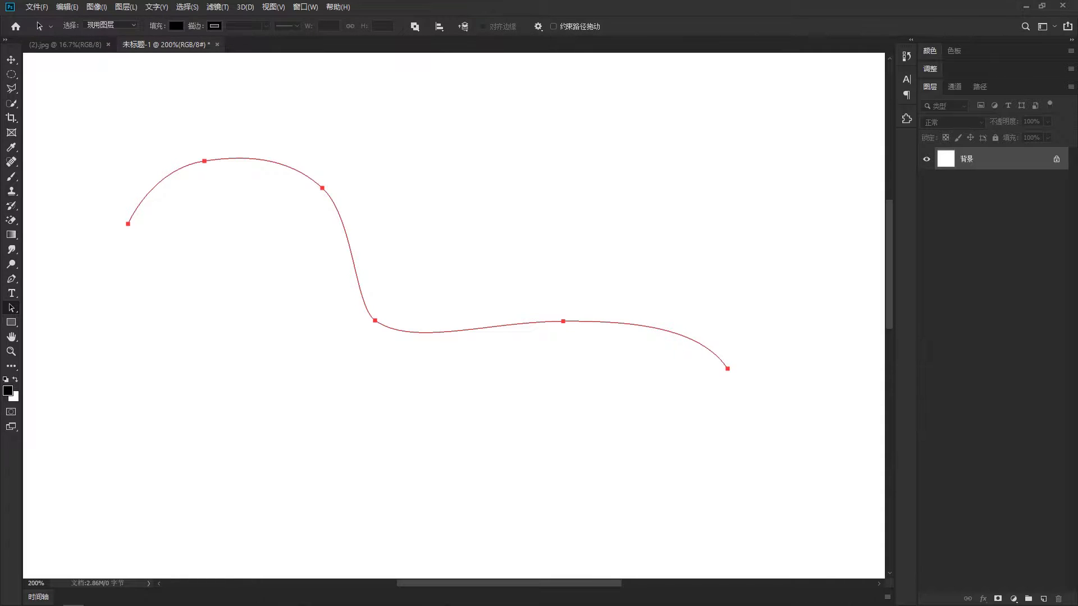
key(alt+Tab)
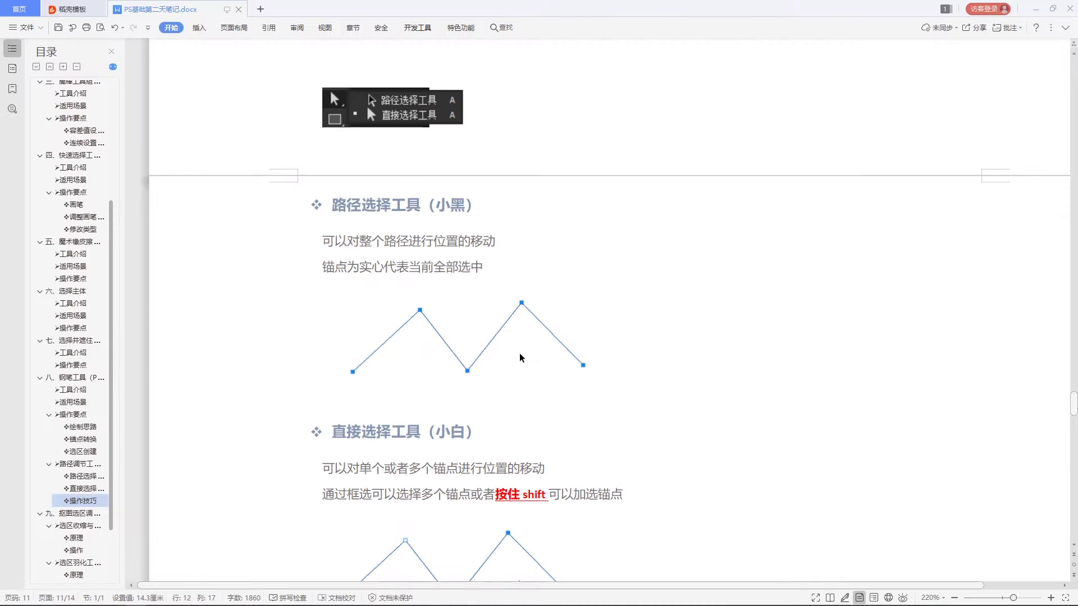
scroll(493, 226, up, 3)
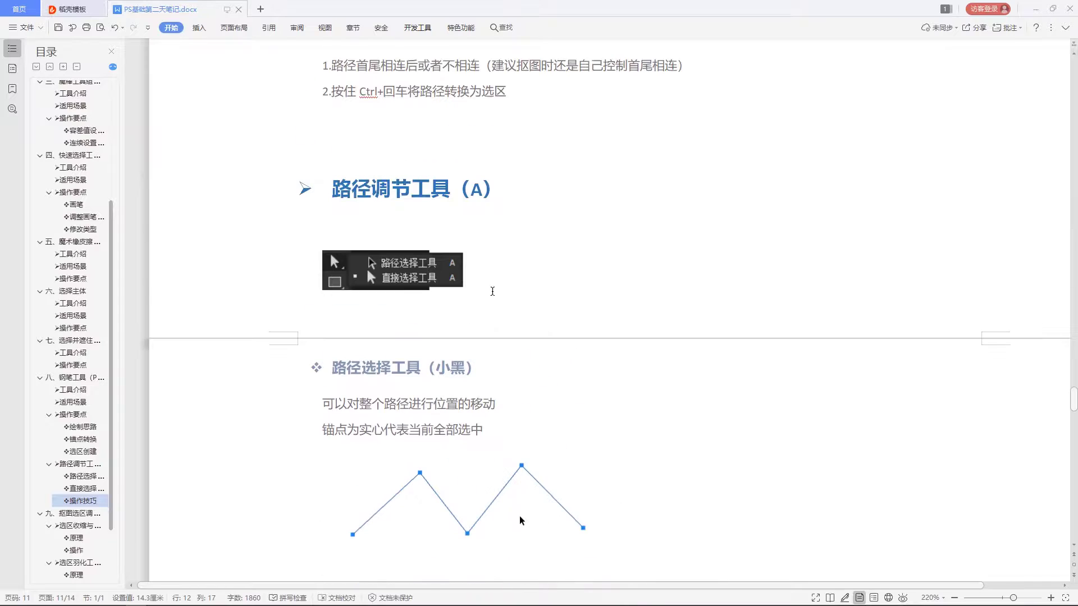
click(467, 239)
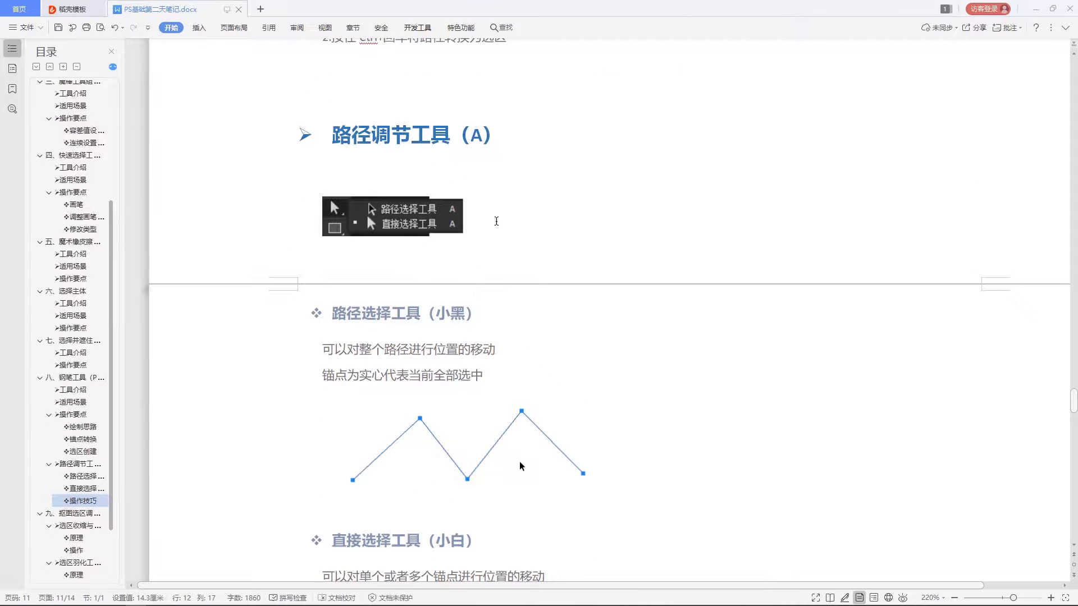
scroll(497, 220, down, 2)
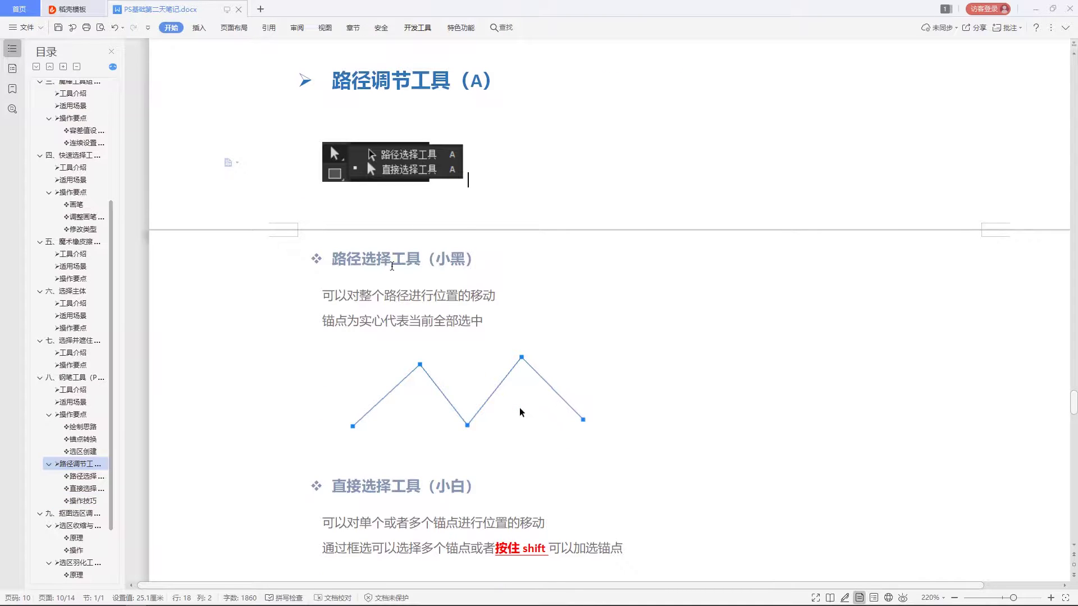
scroll(496, 221, down, 2)
drag(422, 204, 465, 204)
click(409, 241)
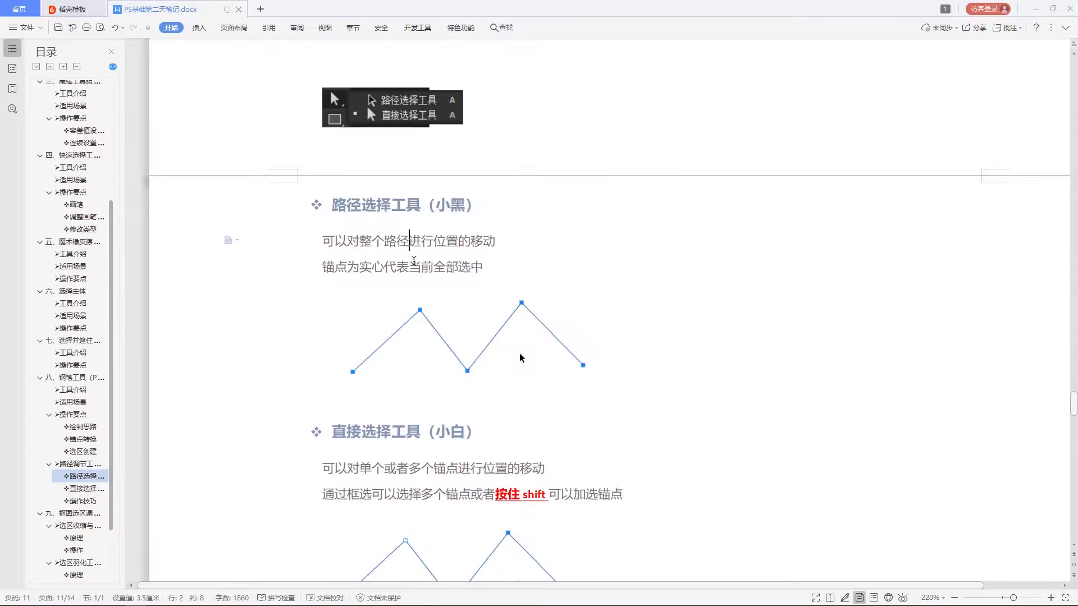
scroll(419, 271, down, 3)
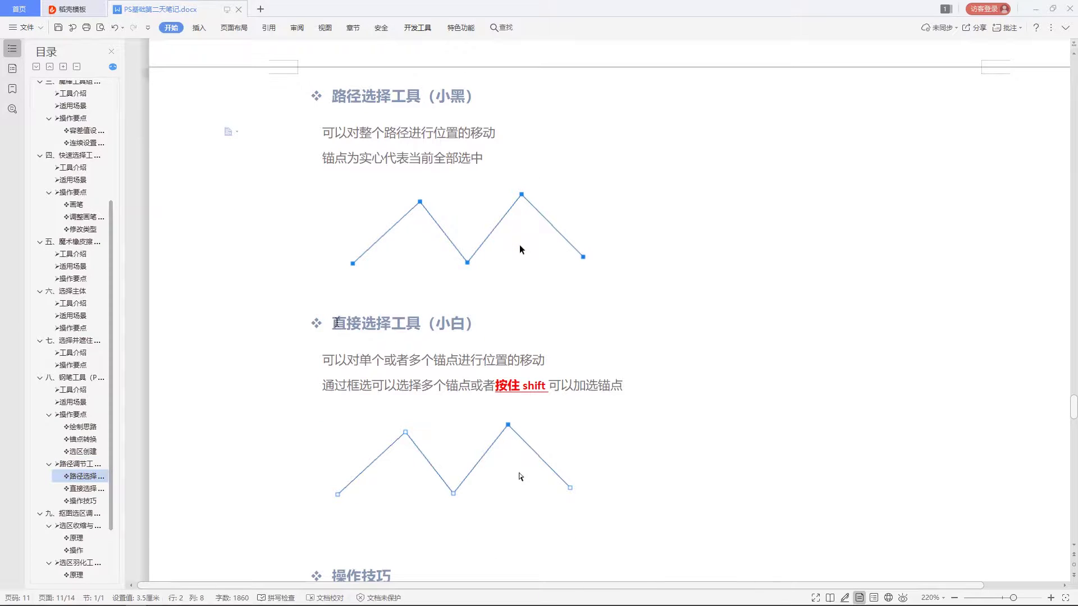
drag(422, 322, 480, 321)
scroll(479, 321, up, 1)
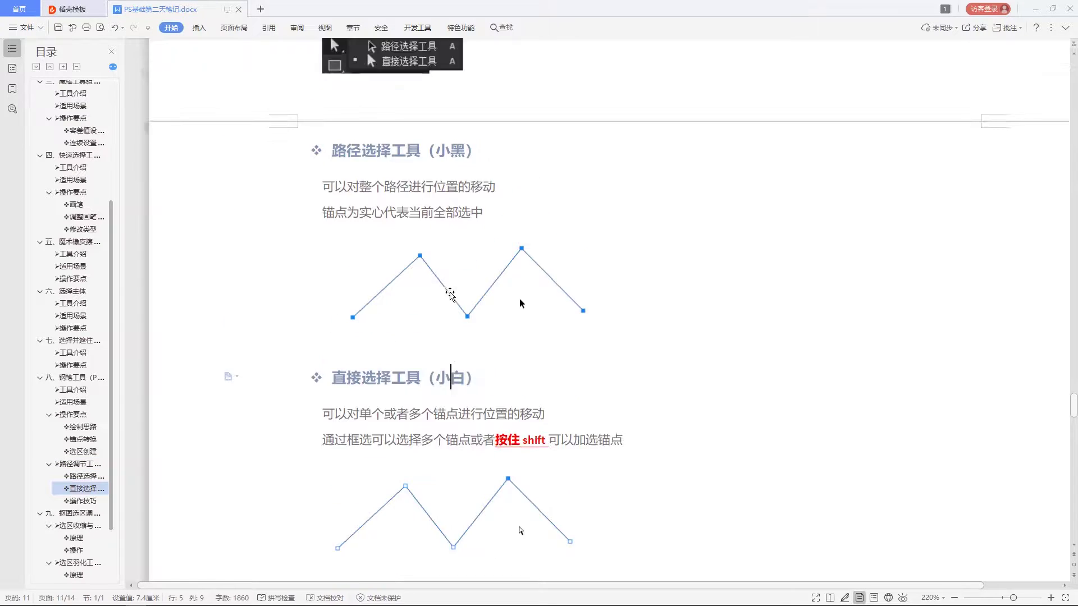
click(450, 150)
drag(335, 186, 485, 183)
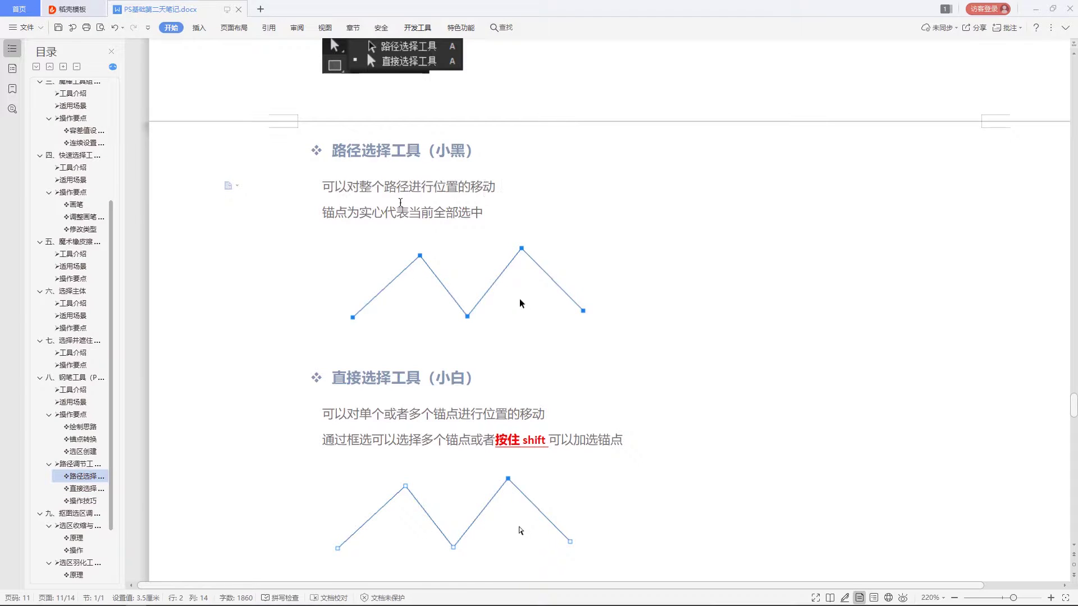
drag(335, 212, 471, 212)
click(471, 213)
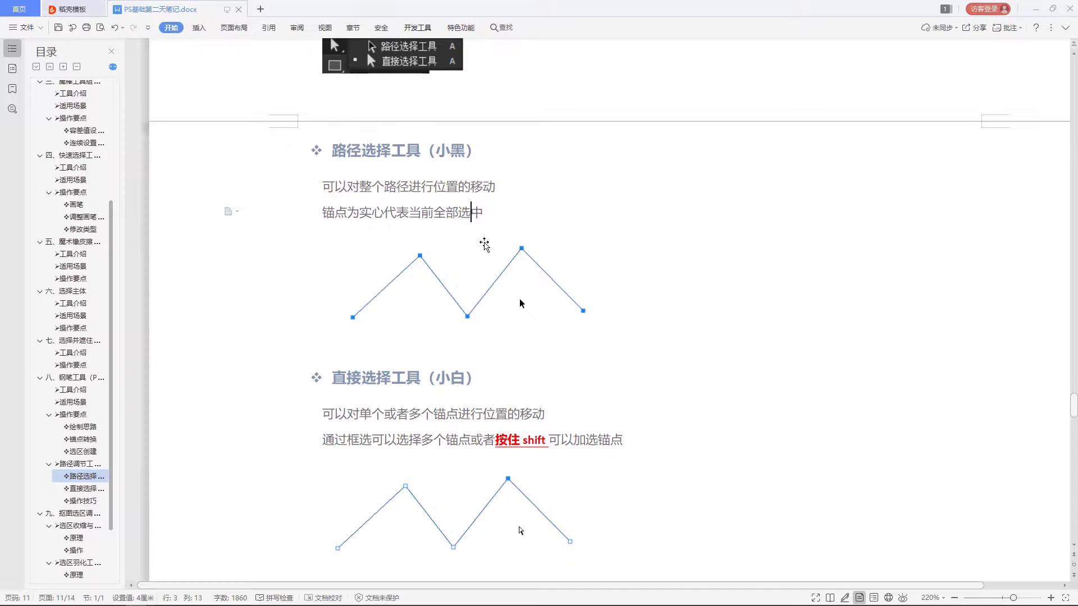
scroll(412, 312, down, 1)
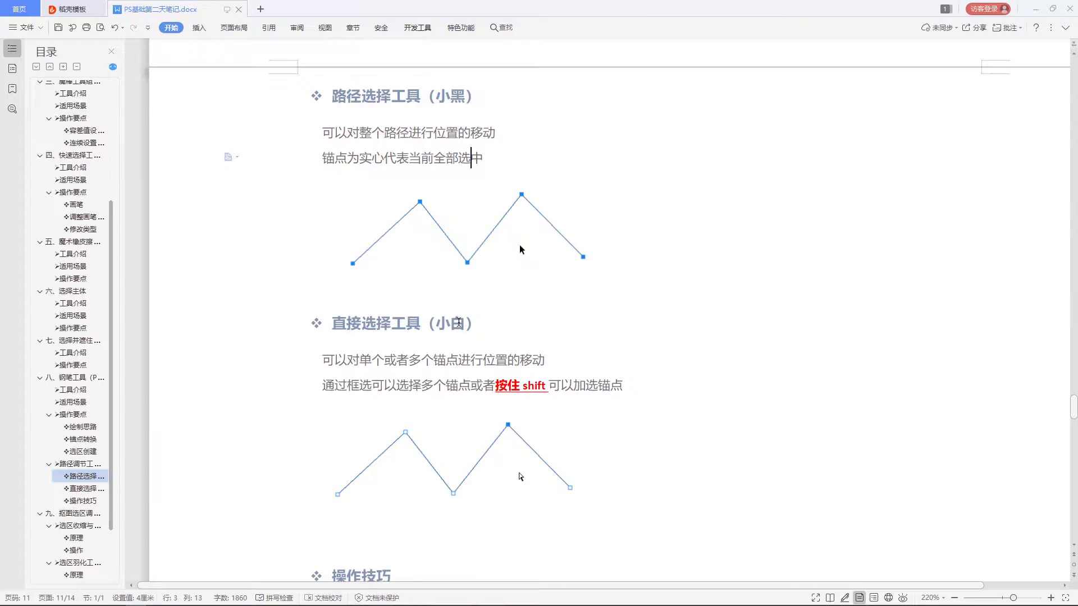
scroll(351, 355, down, 1)
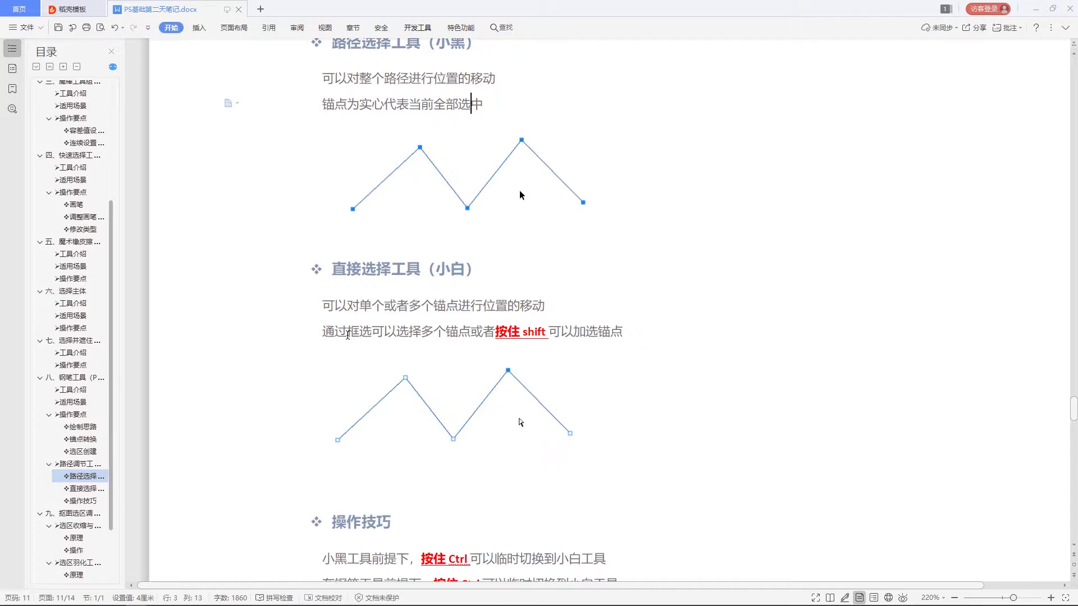
drag(336, 331, 593, 330)
Marquee-select the S-bend's top anchor plus two lower anchors, raise them together, then return to the notes
click(594, 332)
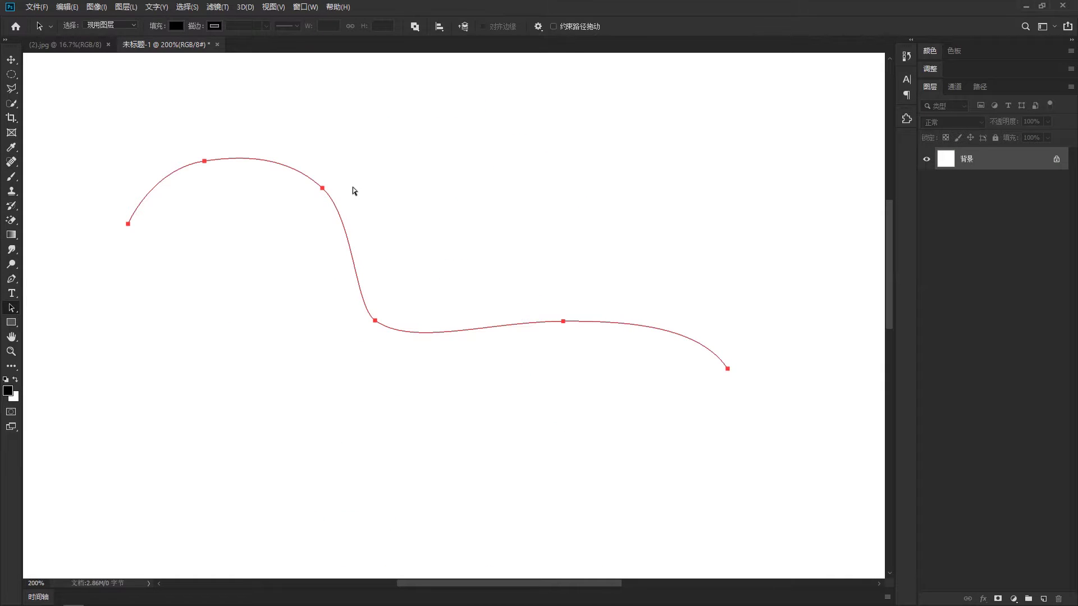
drag(341, 170, 303, 212)
drag(402, 304, 363, 344)
drag(598, 303, 563, 363)
mouse_move(381, 328)
mouse_down()
mouse_move(444, 277)
mouse_move(388, 197)
mouse_move(284, 372)
mouse_move(469, 299)
mouse_move(389, 221)
mouse_move(373, 356)
mouse_move(372, 271)
mouse_move(363, 300)
mouse_up()
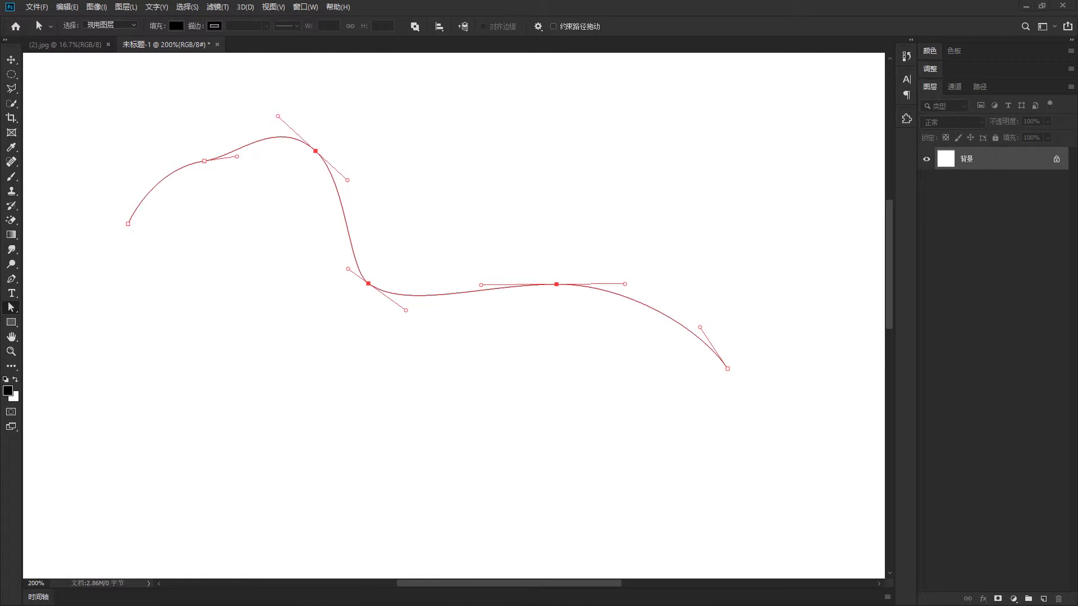
key(alt+Tab)
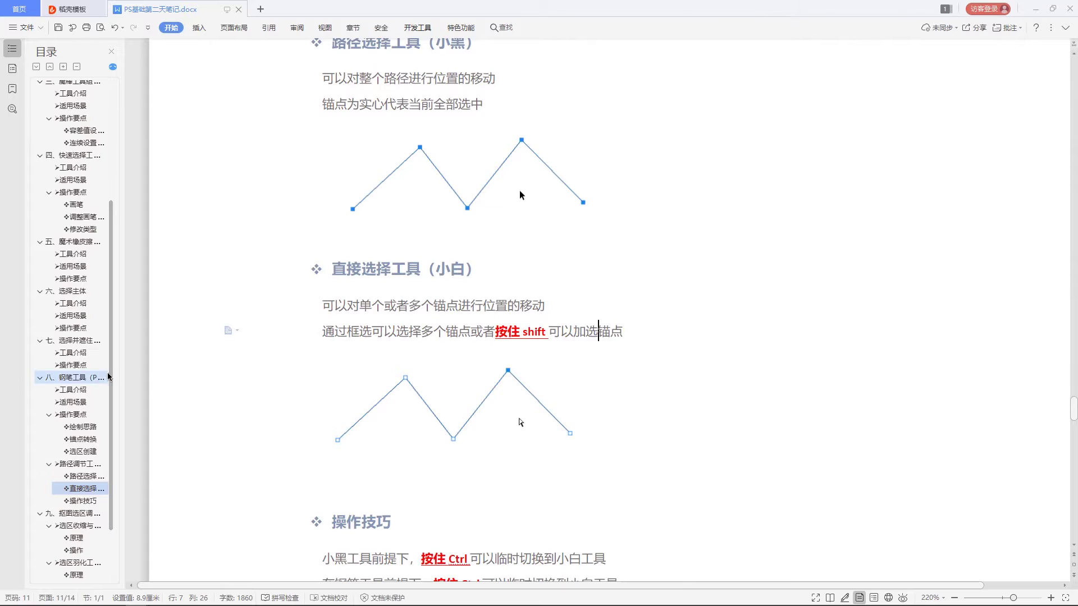
scroll(303, 409, down, 3)
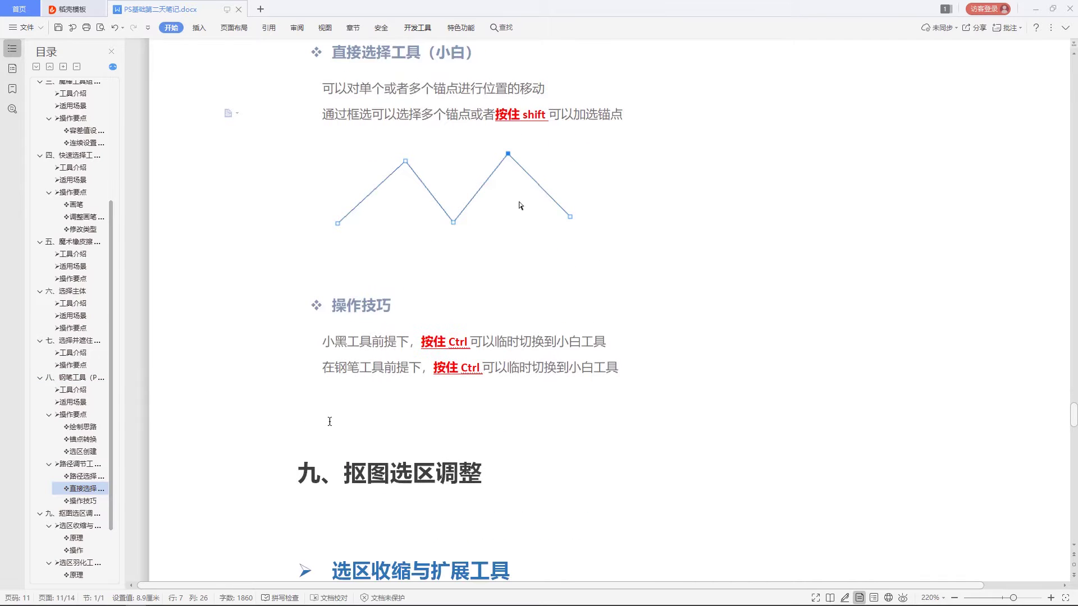
click(359, 340)
drag(322, 341, 603, 340)
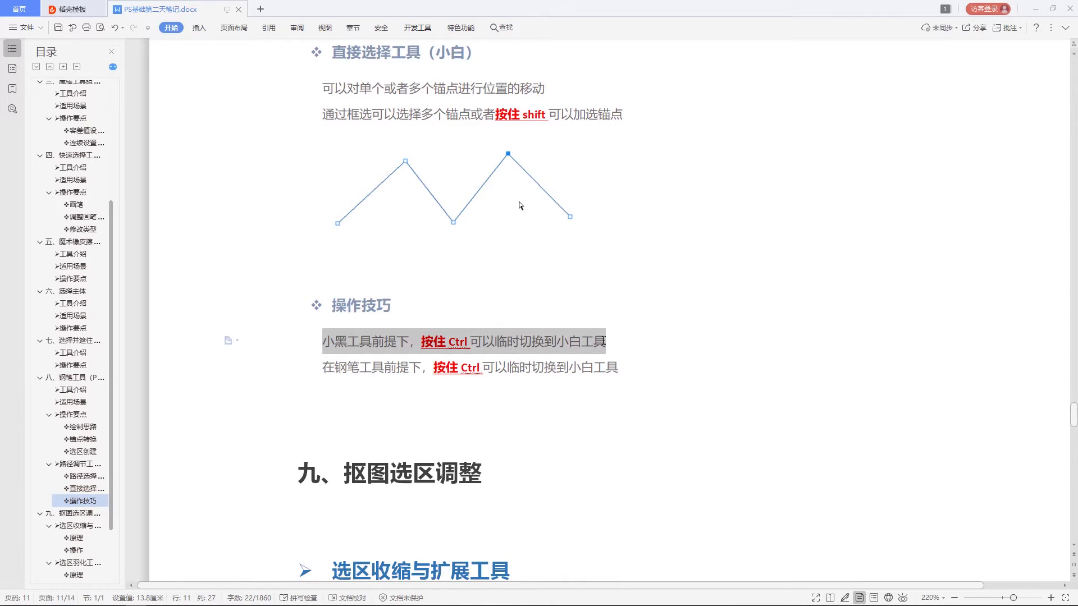
click(332, 368)
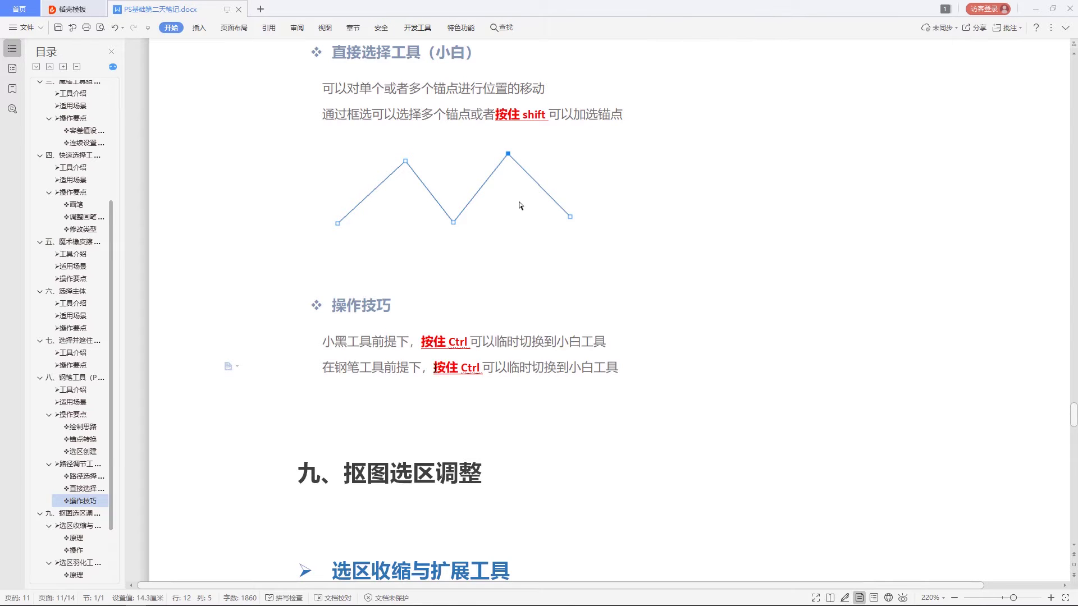
drag(433, 368, 614, 368)
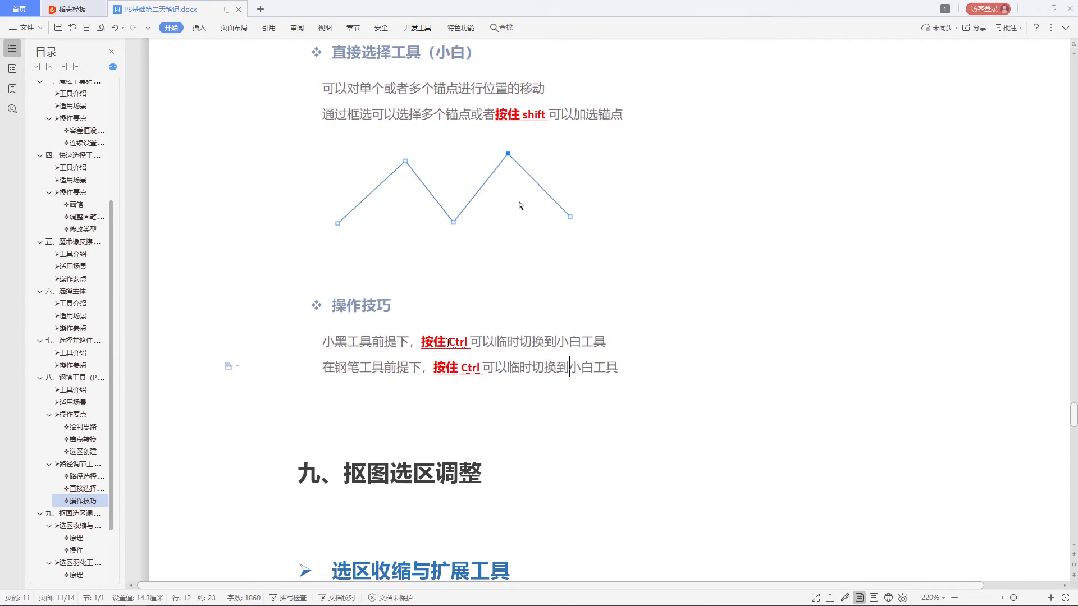
drag(469, 342, 424, 337)
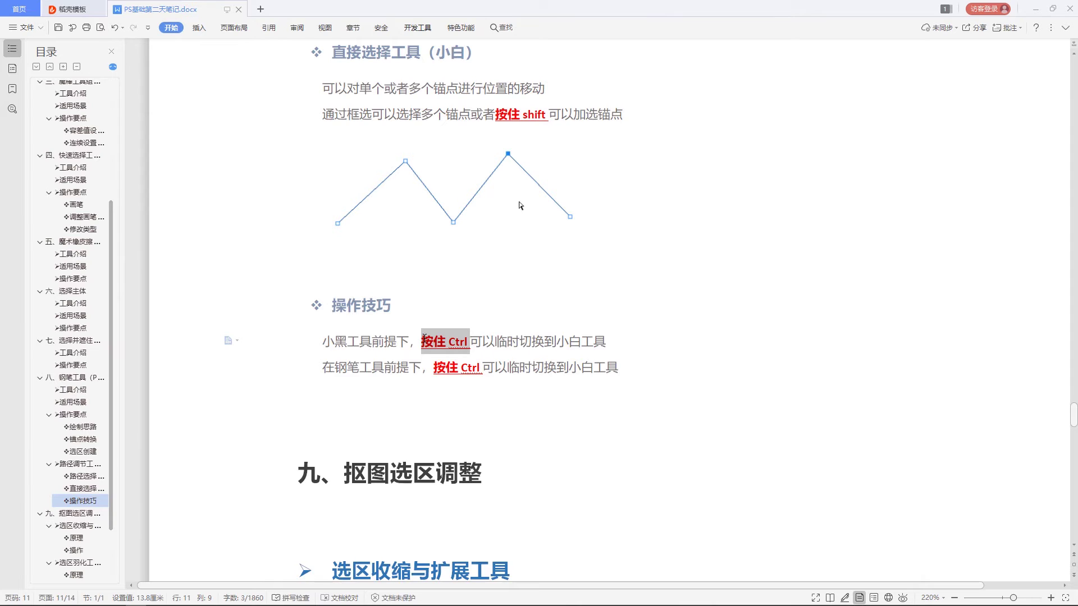
click(515, 381)
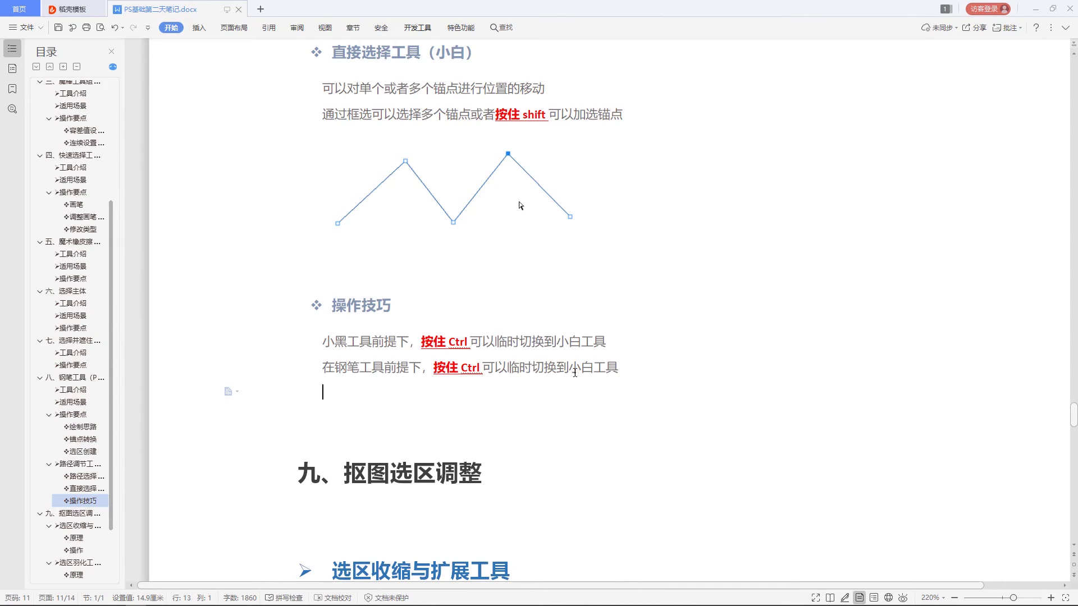
scroll(571, 326, up, 3)
scroll(578, 230, up, 2)
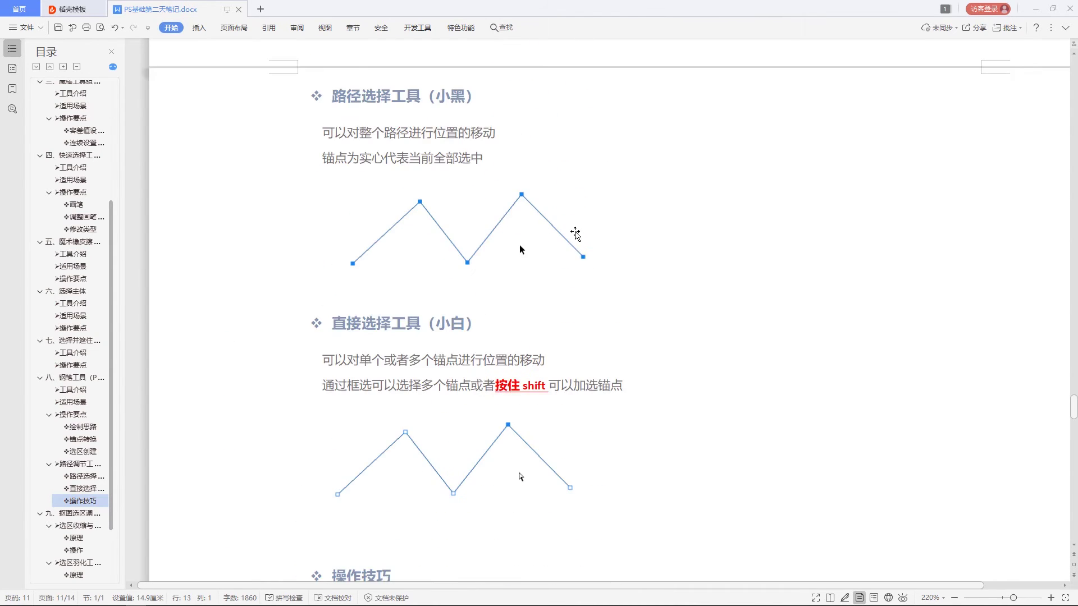
scroll(578, 230, up, 2)
scroll(553, 252, up, 3)
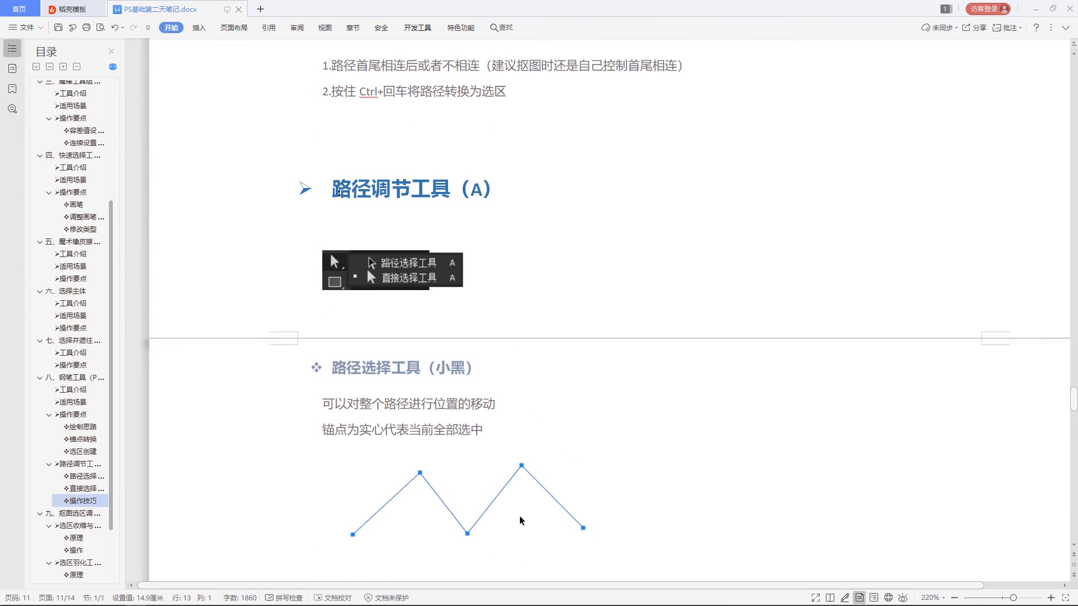
drag(339, 191, 494, 194)
key(Down)
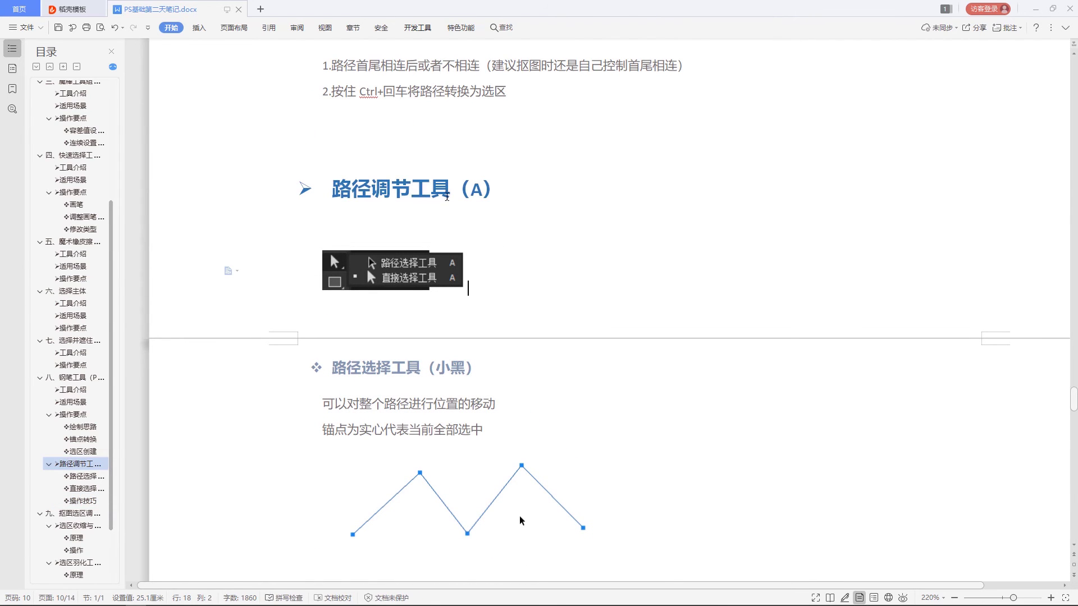